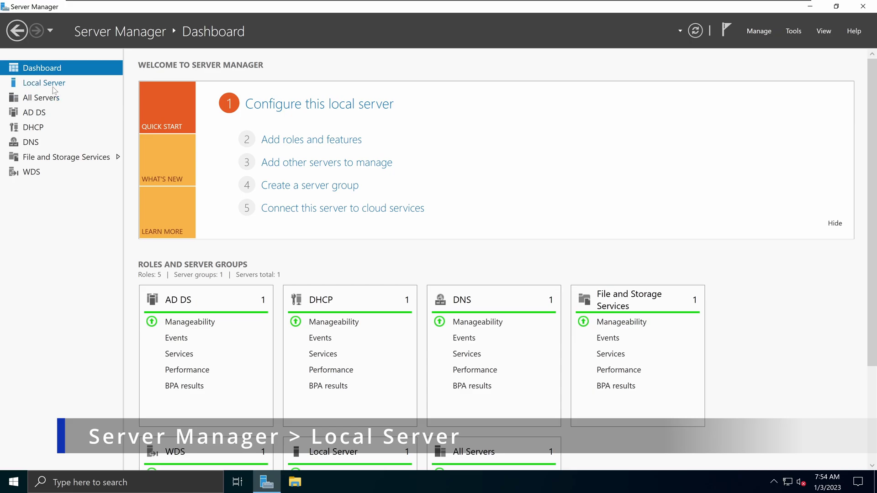
# - Show the Local Server properties, with LANSegment at 192.168.1.3 and ToInternet1–6 on DHCP
pyautogui.click(44, 86)
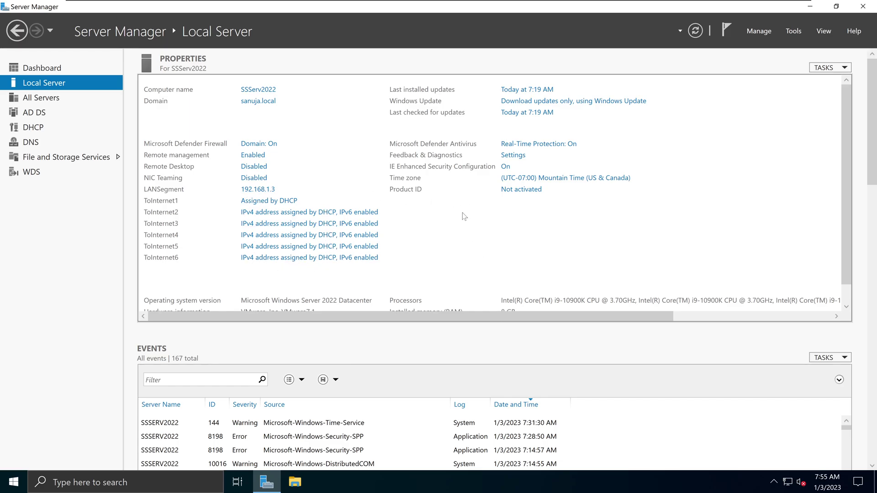
pyautogui.click(258, 191)
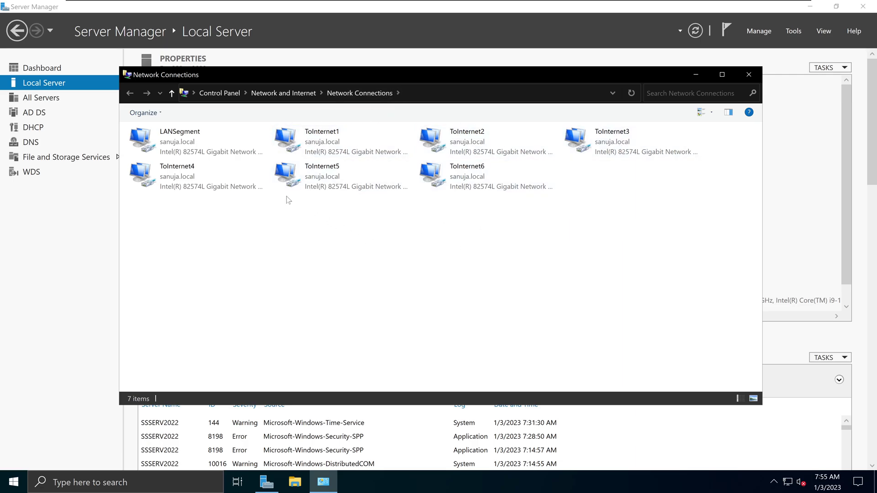
pyautogui.click(192, 142)
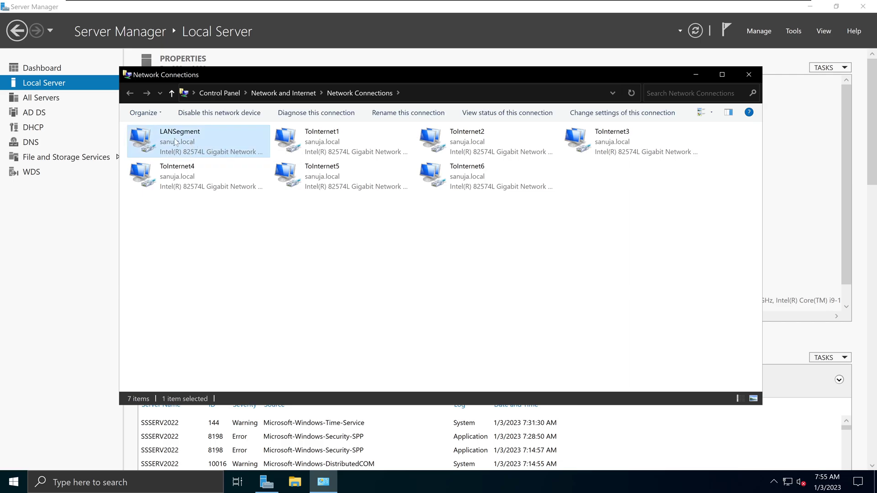
pyautogui.click(330, 146)
pyautogui.click(465, 146)
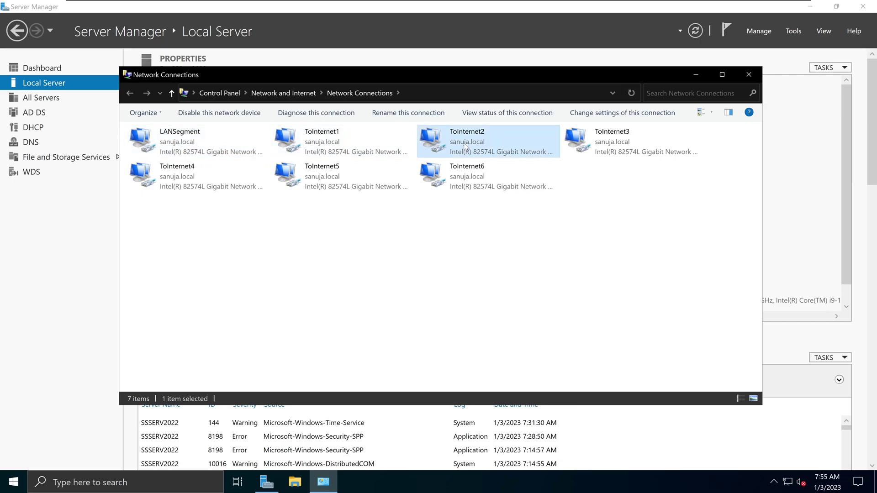
pyautogui.click(612, 139)
pyautogui.click(360, 146)
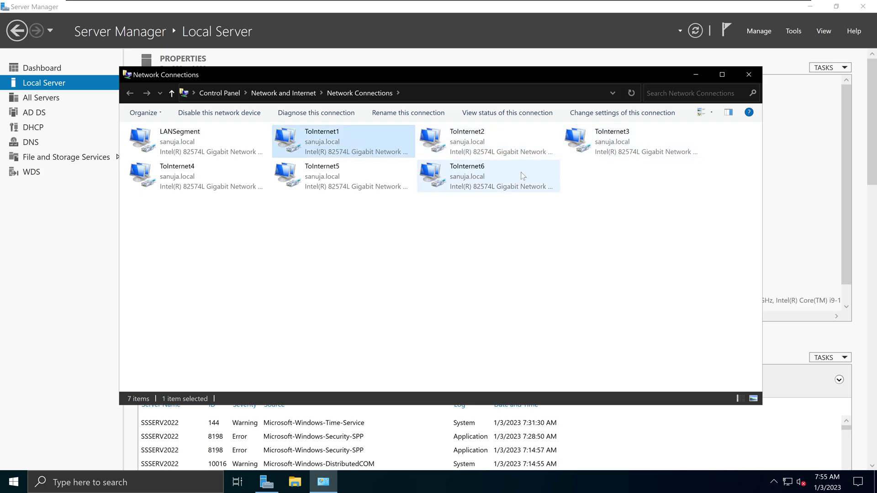
pyautogui.click(419, 250)
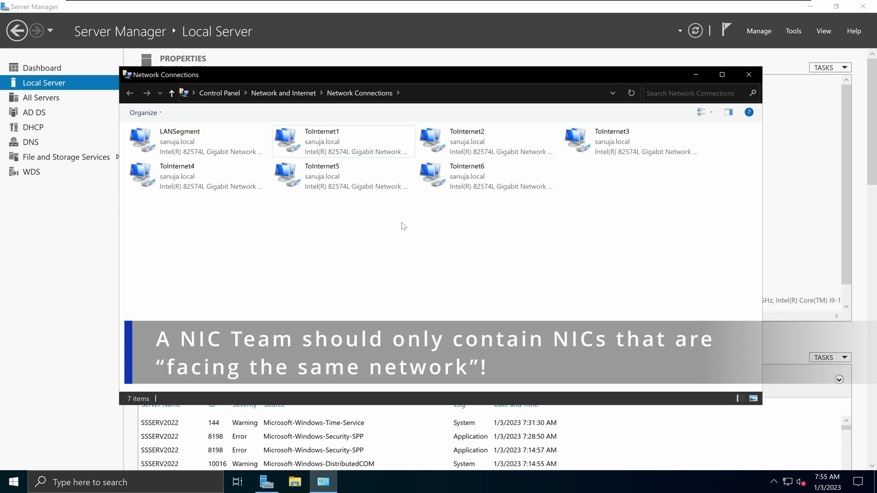
pyautogui.click(196, 146)
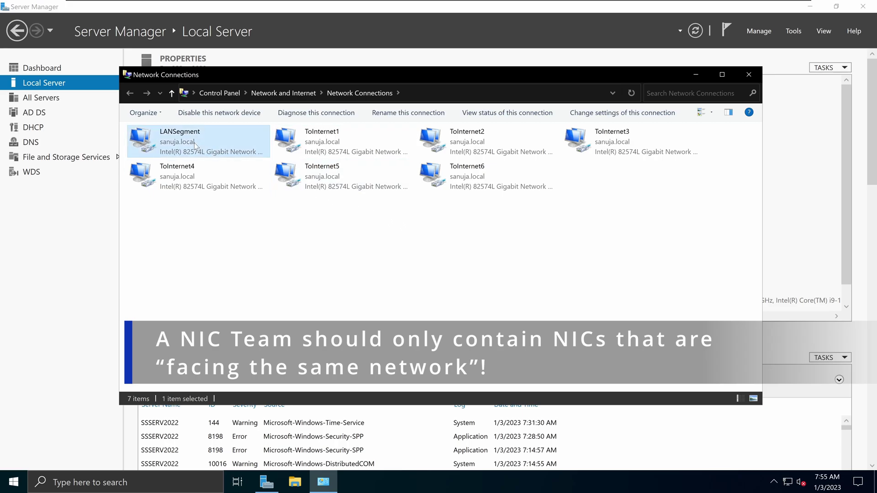
pyautogui.click(377, 142)
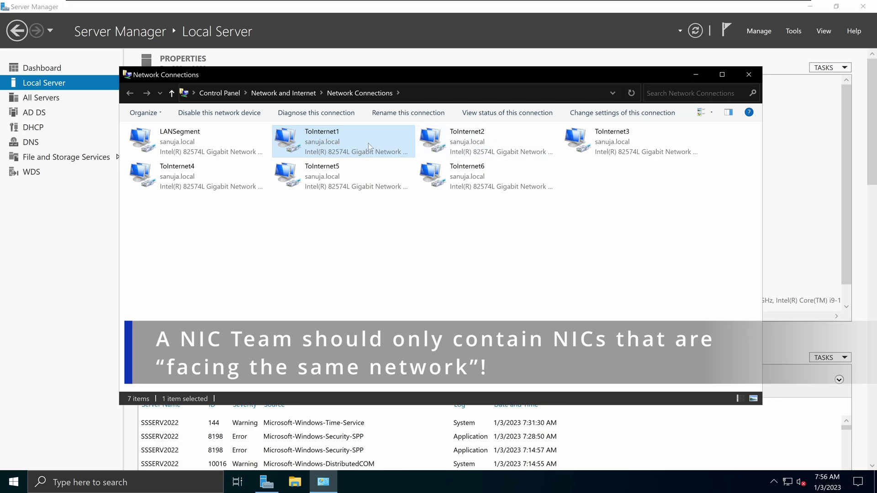
pyautogui.hotkey('shift', 'Right')
pyautogui.hotkey('shift', 'Right')
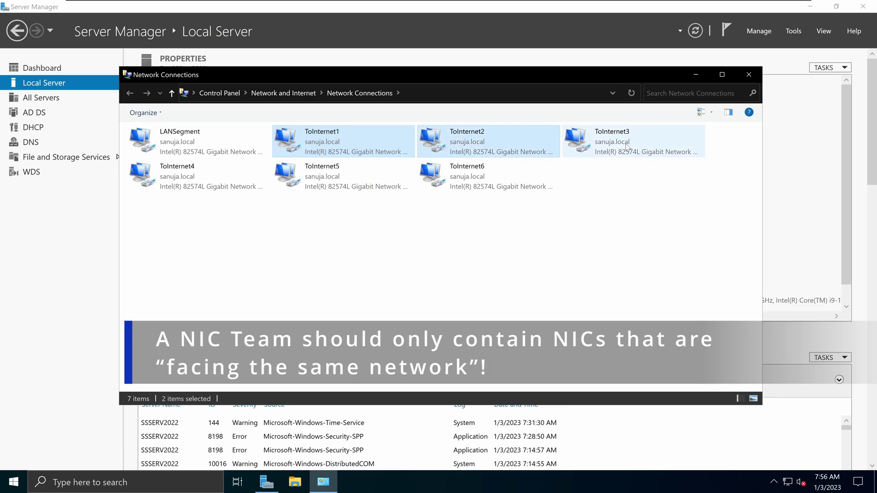
pyautogui.hotkey('shift', 'Right')
pyautogui.hotkey('shift', 'Right')
pyautogui.hotkey('shift', 'Right')
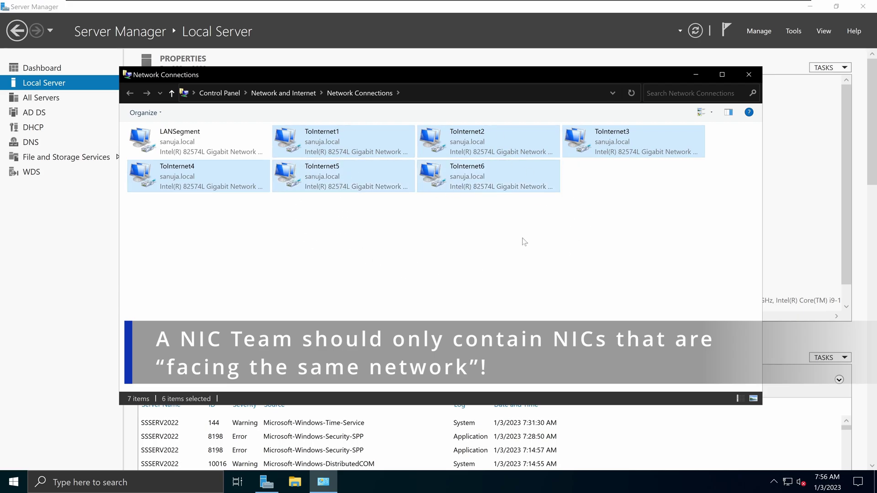
pyautogui.click(374, 242)
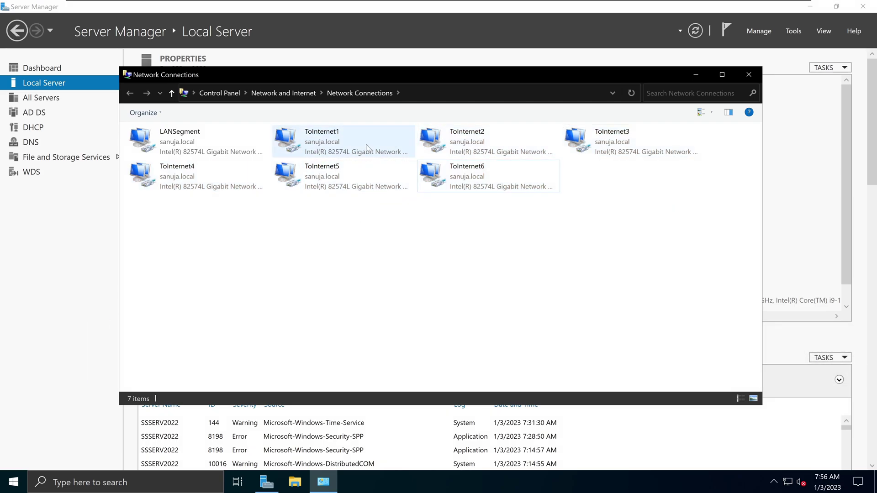
# - Check the status of ToInternet1, ToInternet2, ToInternet3 and LANSegment, confirming each runs at 1.0 Gbps
pyautogui.doubleClick(367, 147)
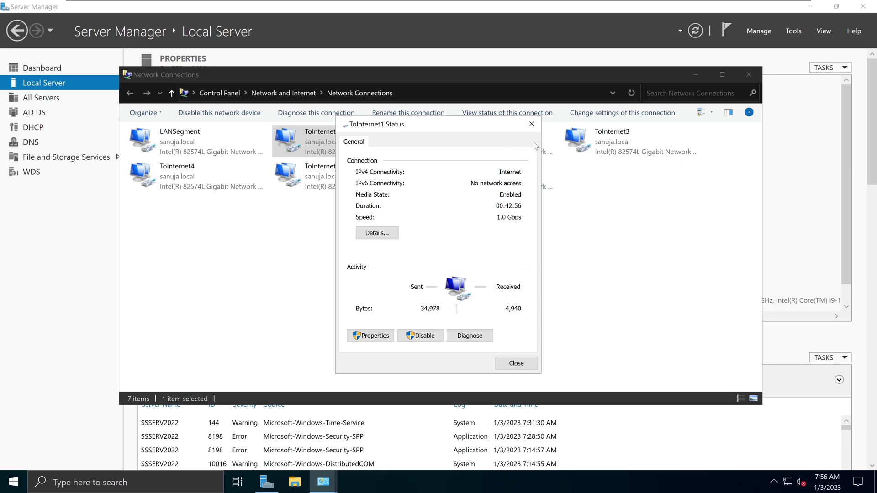
pyautogui.click(532, 124)
pyautogui.doubleClick(498, 145)
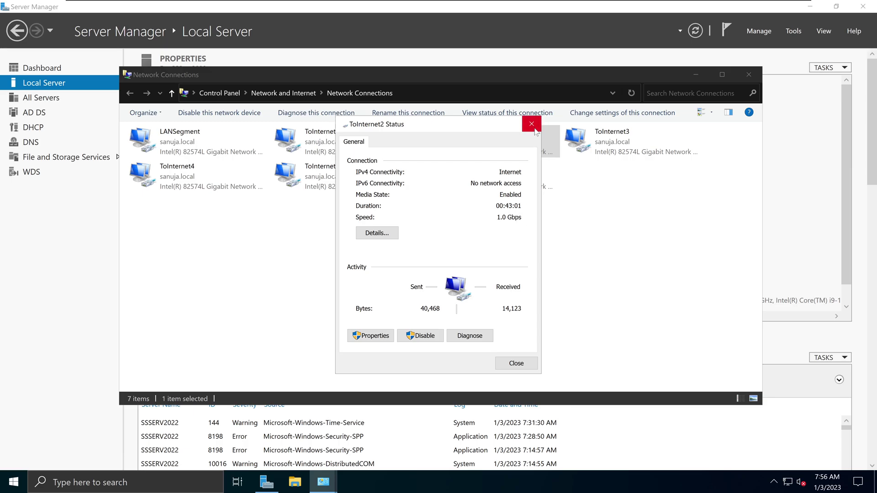
pyautogui.click(532, 124)
pyautogui.click(614, 145)
pyautogui.doubleClick(614, 145)
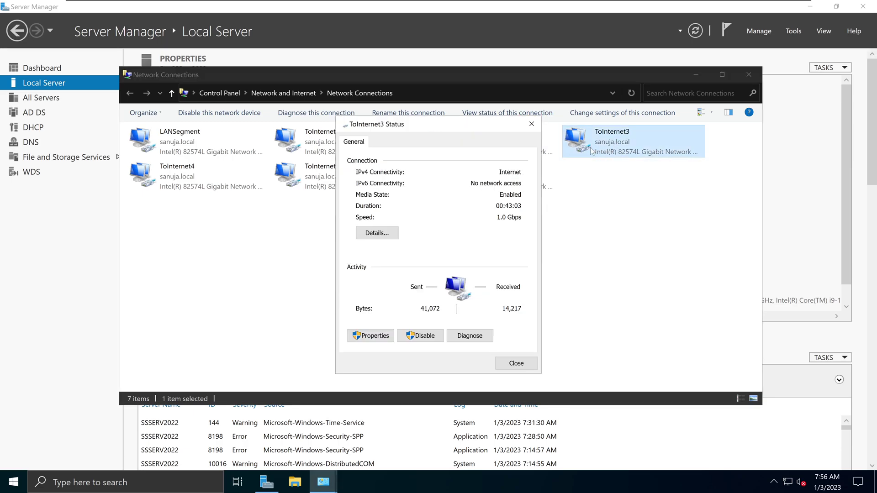
pyautogui.click(532, 126)
pyautogui.click(424, 246)
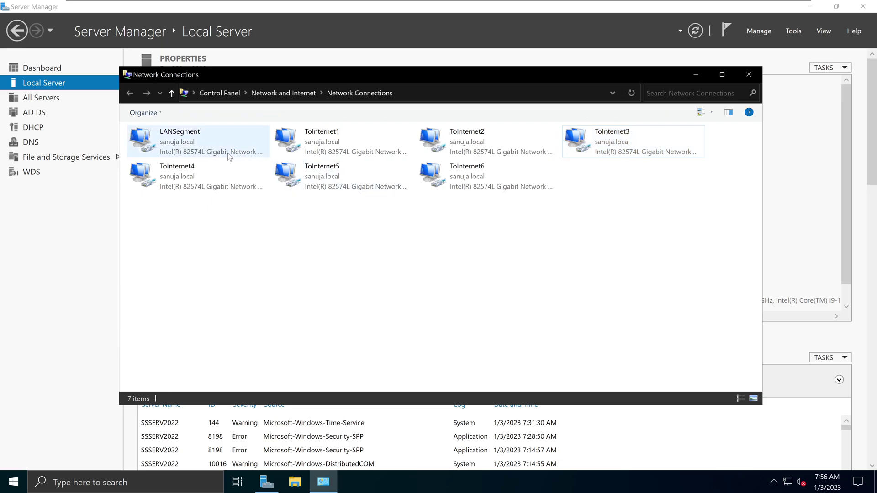
pyautogui.doubleClick(229, 153)
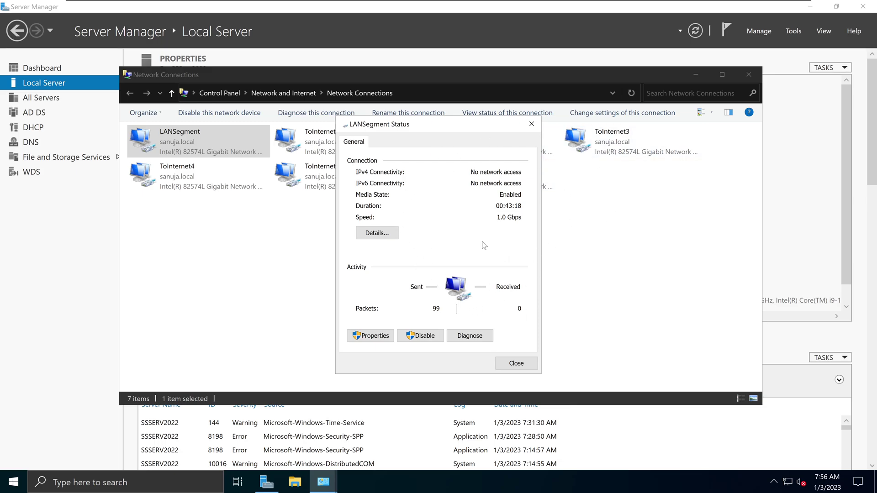
pyautogui.click(531, 124)
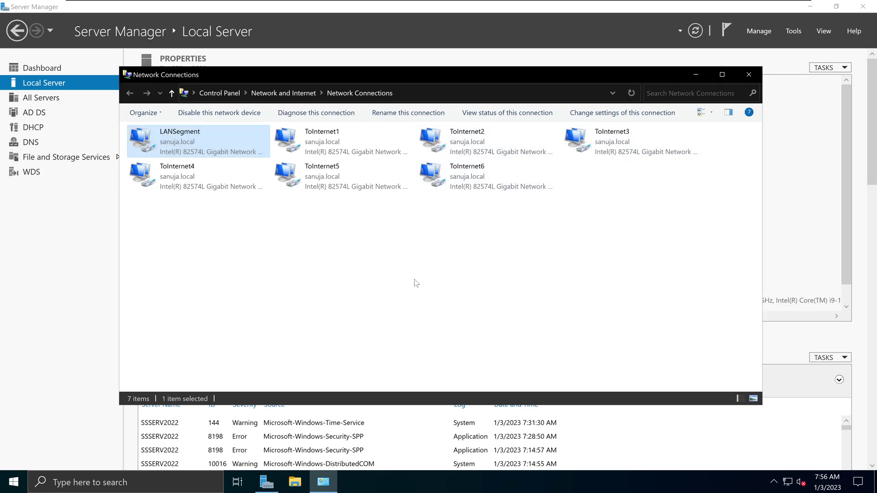
pyautogui.click(566, 250)
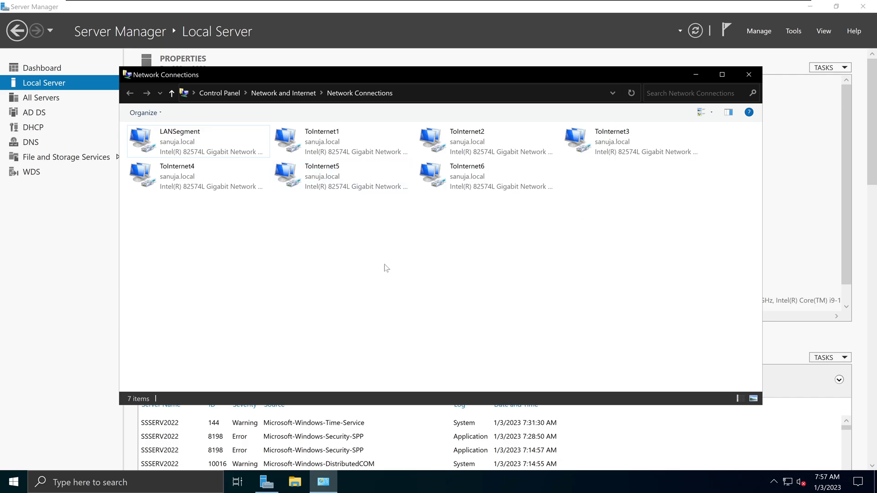
# - Close Network Connections and open the NIC Teaming console for this server
pyautogui.click(749, 75)
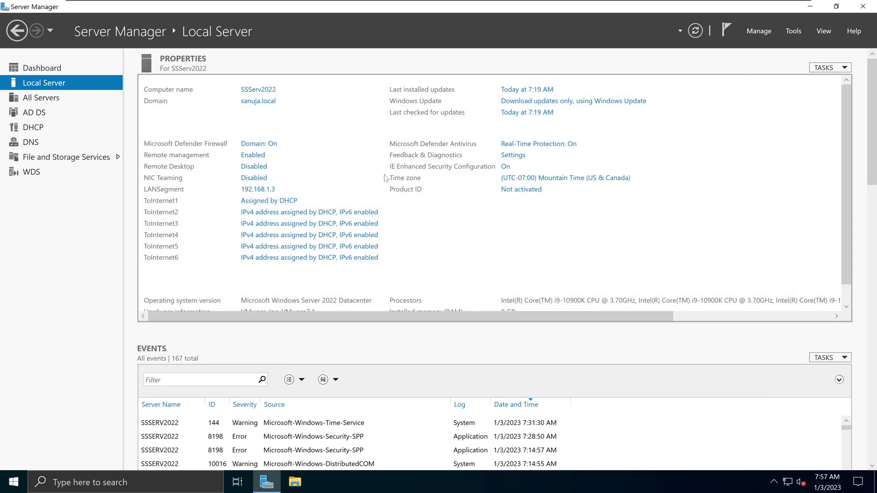
pyautogui.click(258, 182)
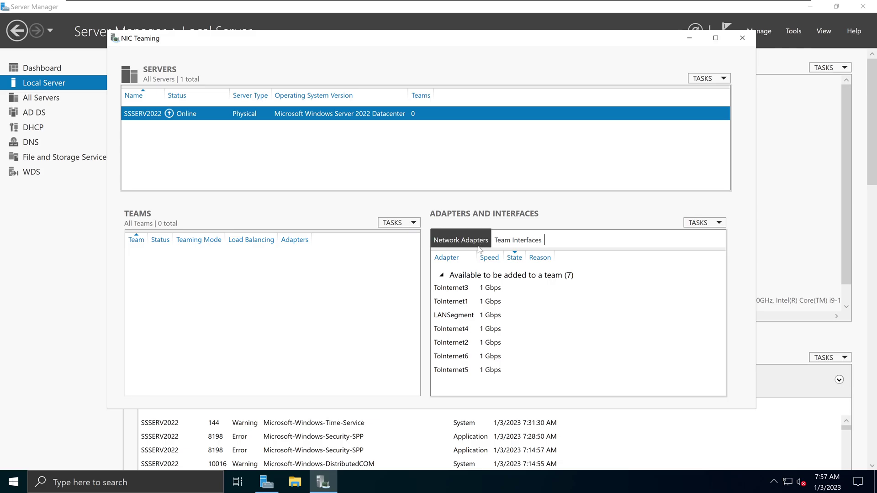
pyautogui.moveTo(465, 293); pyautogui.dragTo(464, 371)
# - Review the ToInternet1 and ToInternet2 adapter properties and the team interfaces list
pyautogui.click(467, 289)
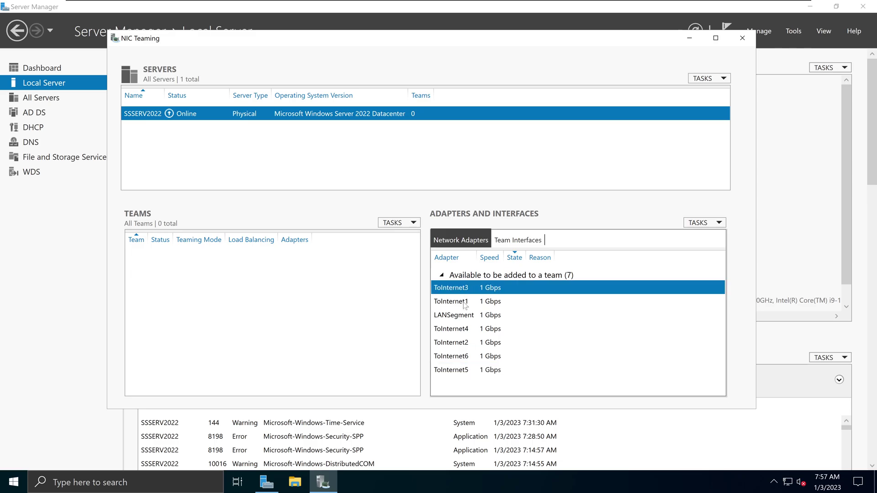
pyautogui.doubleClick(465, 303)
pyautogui.click(559, 382)
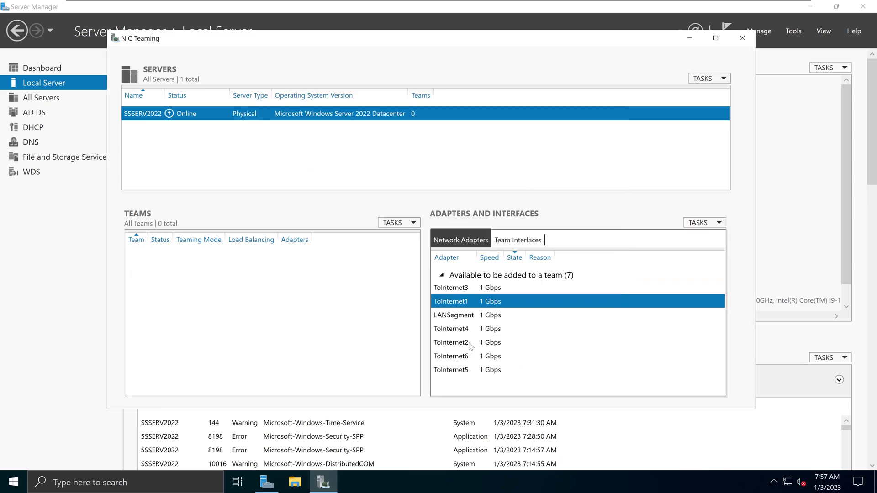
pyautogui.doubleClick(464, 342)
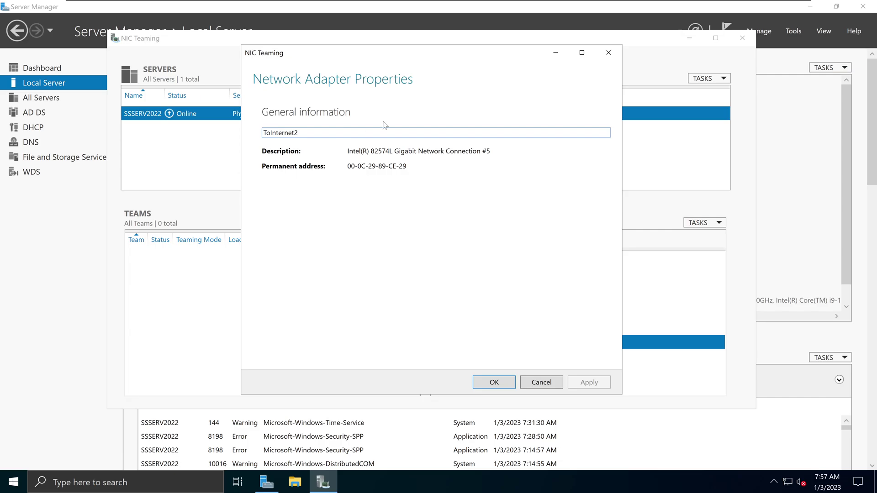
pyautogui.click(608, 55)
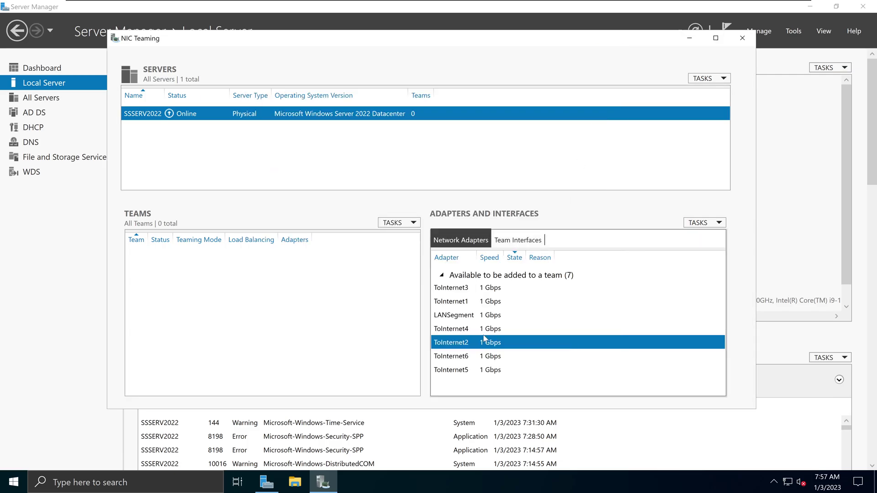
pyautogui.click(464, 360)
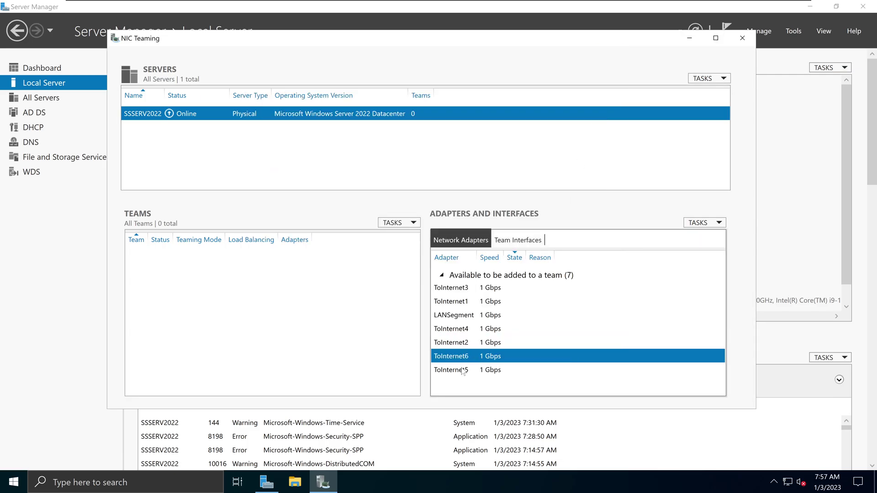
pyautogui.click(516, 242)
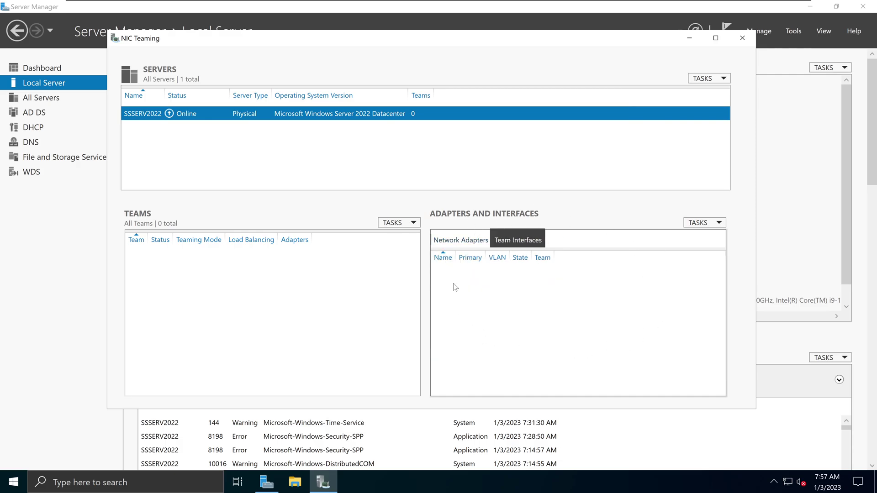
pyautogui.click(463, 242)
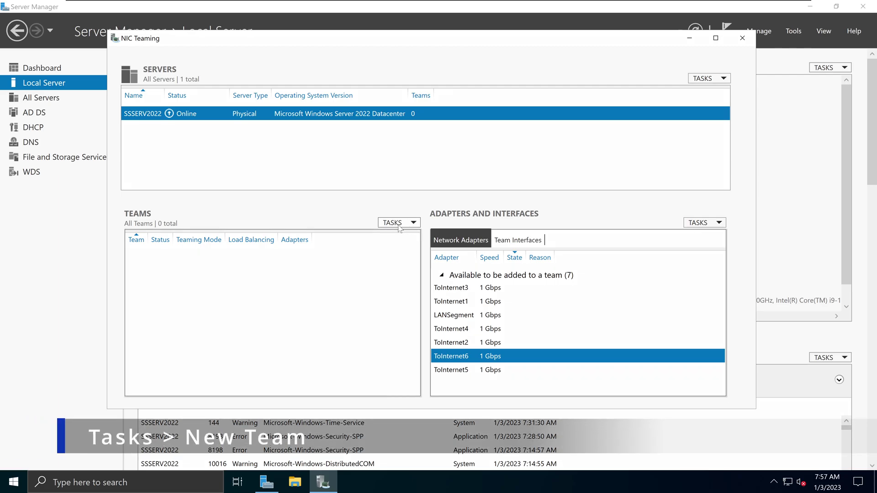
# - Start a new NIC team named 'ToInternet_Team'
pyautogui.click(413, 224)
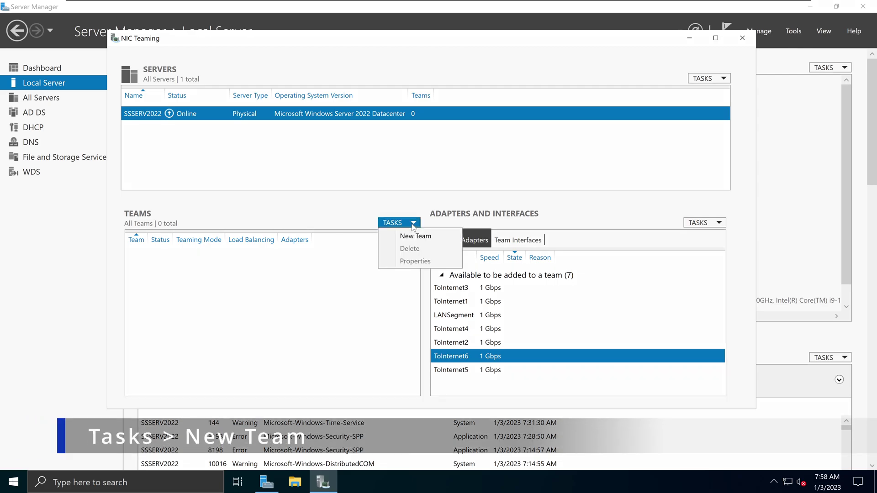
pyautogui.click(412, 238)
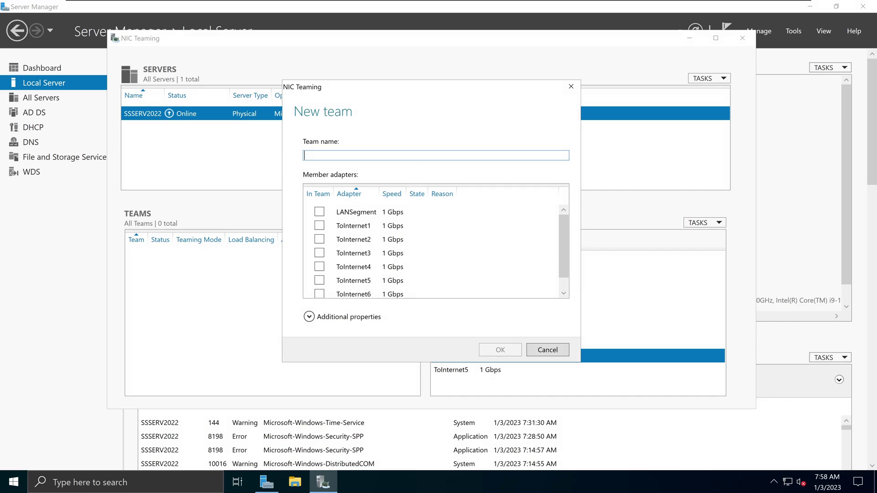
pyautogui.write('ToIn')
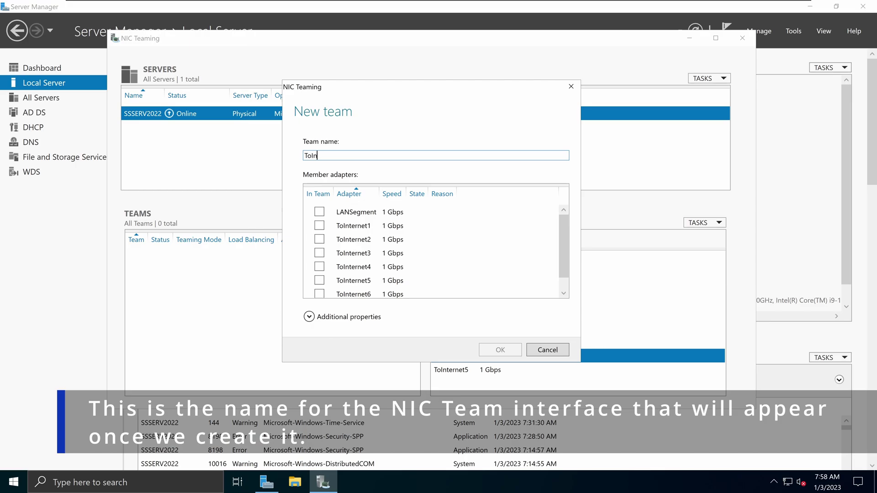
pyautogui.write('ternet_Team')
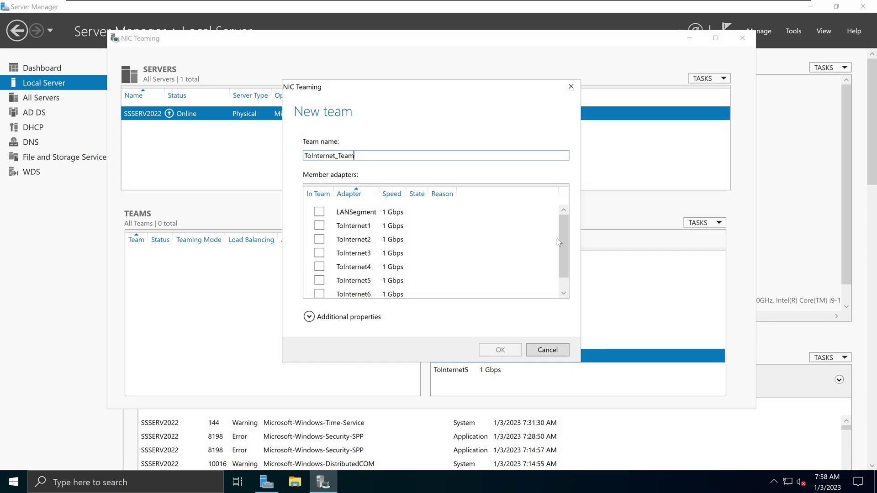
pyautogui.moveTo(561, 246); pyautogui.dragTo(559, 227)
pyautogui.moveTo(562, 240)
pyautogui.mouseDown()
pyautogui.moveTo(561, 268)
pyautogui.moveTo(560, 229)
pyautogui.mouseUp()
# - Tick ToInternet1 through ToInternet6 as team members, leaving LANSegment unchecked
pyautogui.click(320, 225)
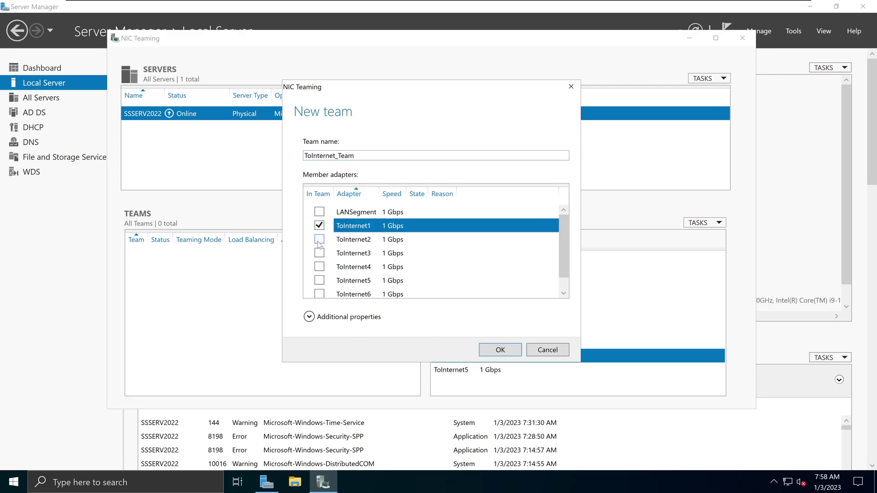
pyautogui.click(319, 239)
pyautogui.click(319, 253)
pyautogui.click(320, 267)
pyautogui.click(319, 280)
pyautogui.scroll(-1, 320, 283)
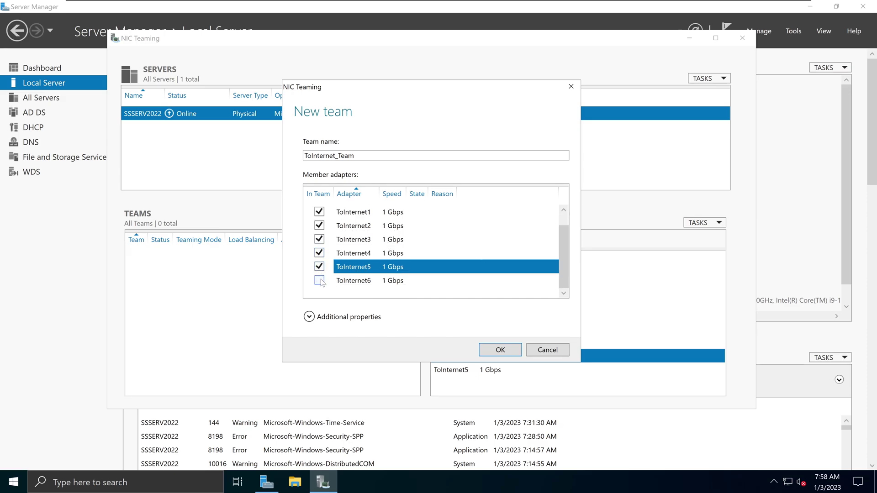
pyautogui.click(319, 280)
pyautogui.scroll(1, 373, 258)
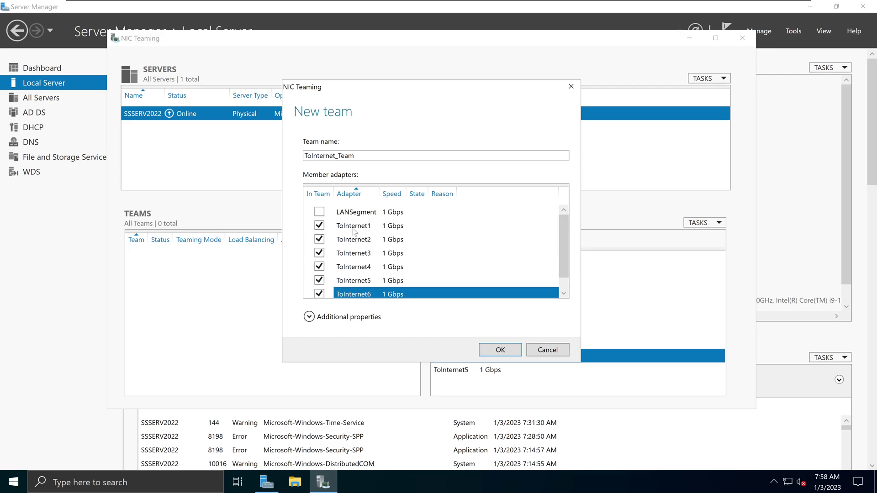
pyautogui.scroll(-1, 361, 277)
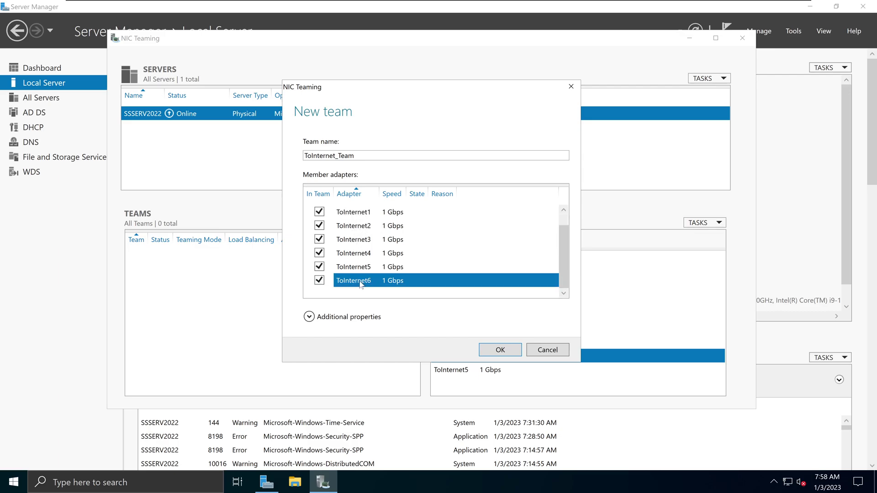
pyautogui.scroll(1, 427, 250)
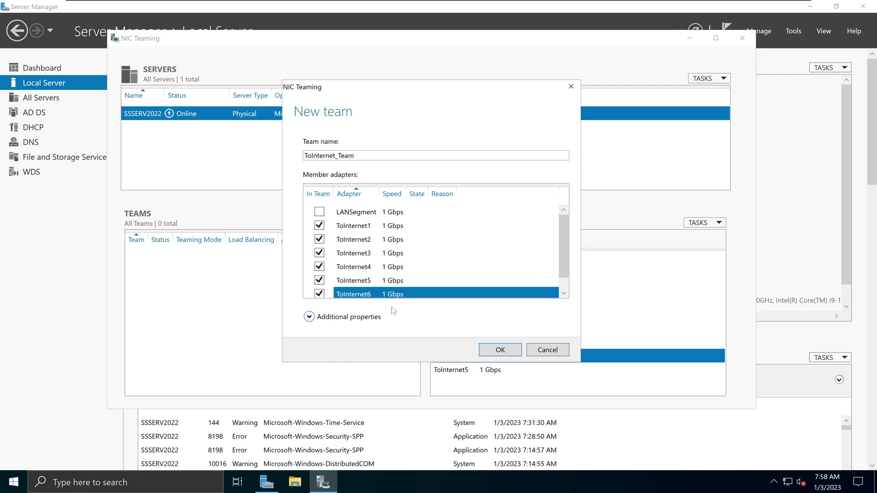
pyautogui.scroll(-1, 346, 234)
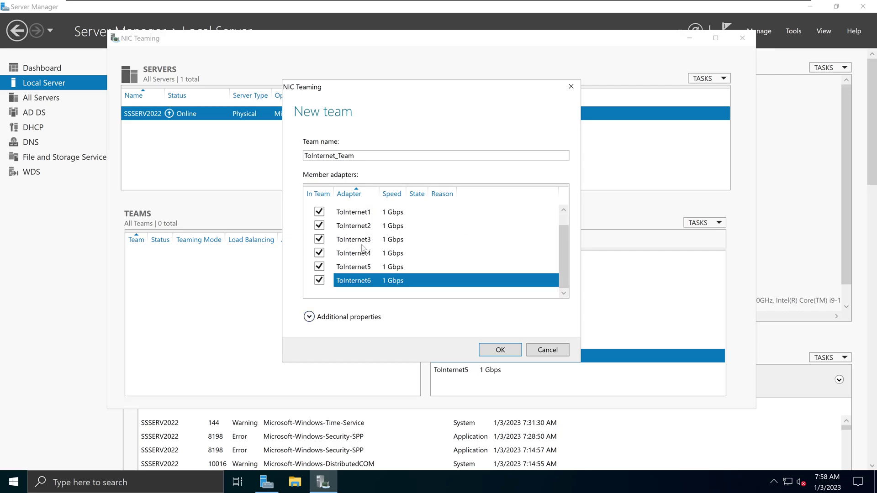
pyautogui.scroll(1, 364, 285)
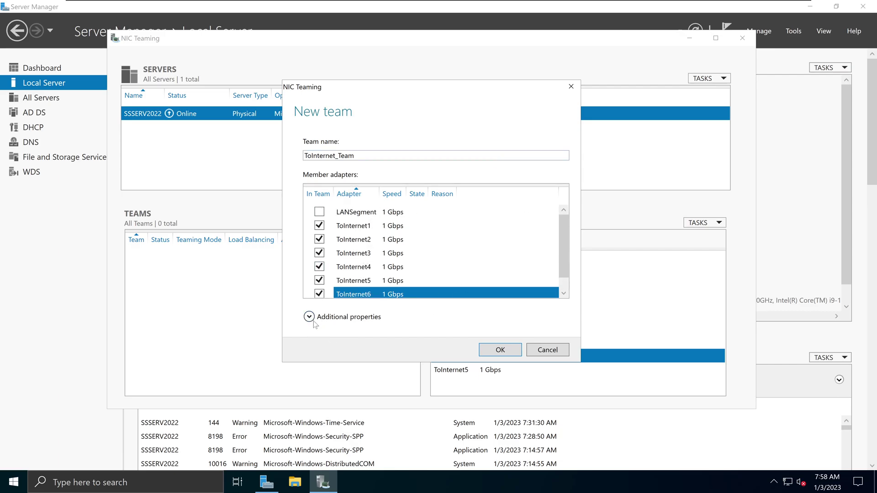
# - Expand the new team's Additional properties and show the Teaming mode options
pyautogui.moveTo(431, 90); pyautogui.dragTo(428, 31)
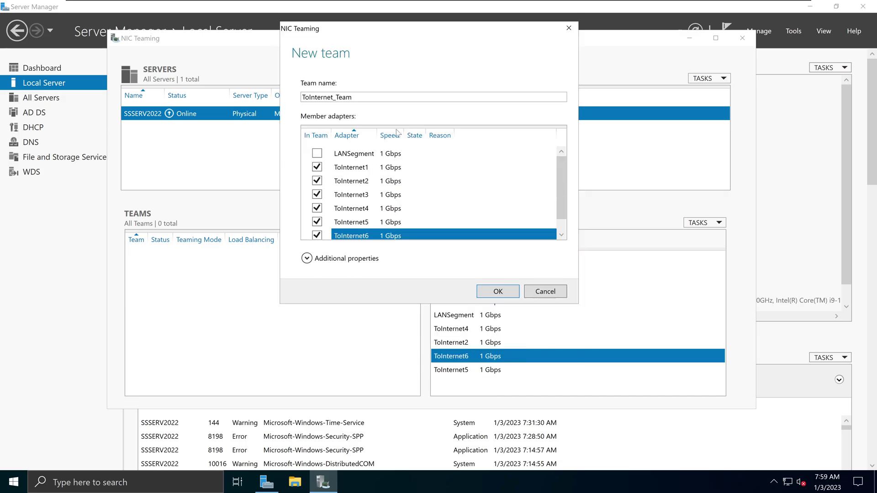
pyautogui.click(306, 259)
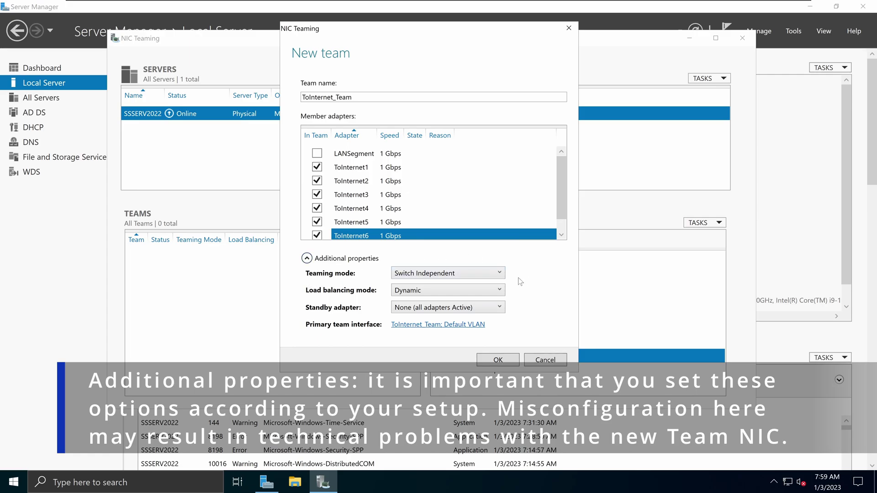
pyautogui.click(501, 273)
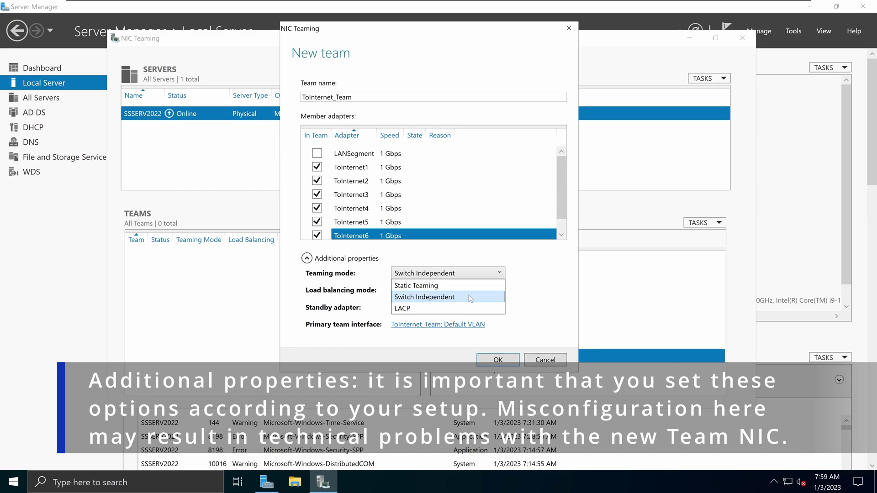
pyautogui.click(469, 297)
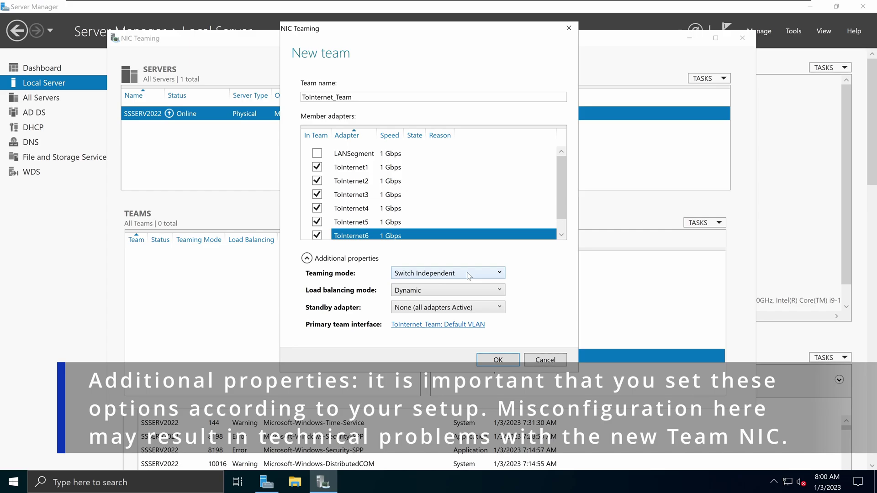
pyautogui.click(469, 276)
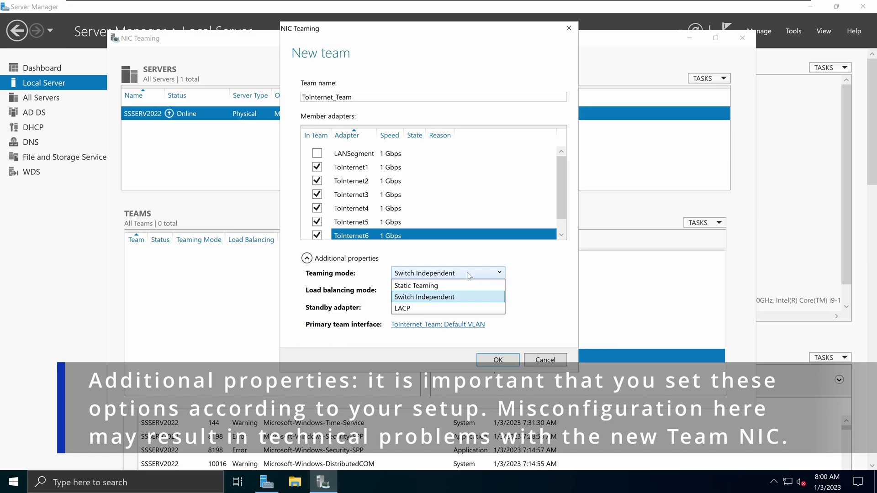
pyautogui.click(425, 277)
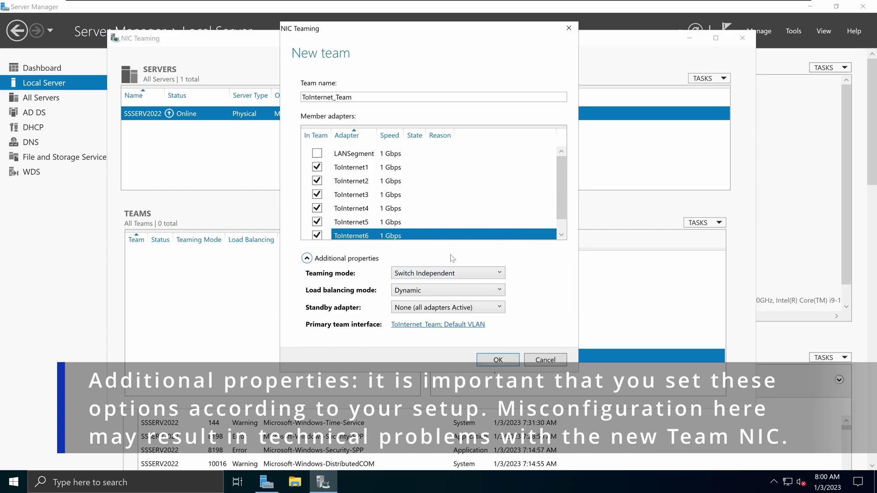
pyautogui.click(473, 274)
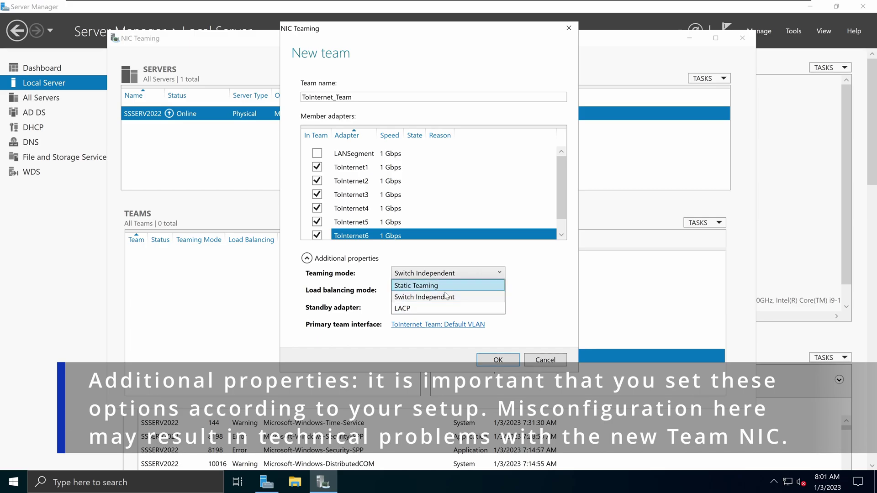
pyautogui.click(416, 297)
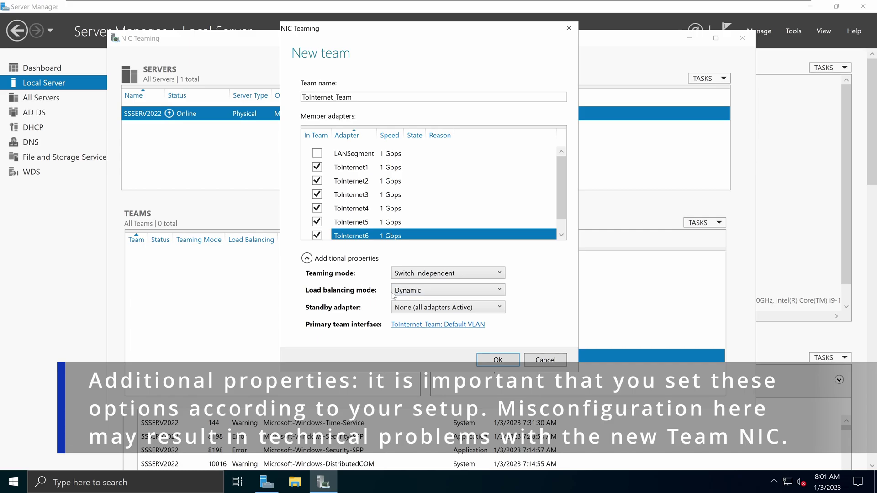
# - Set ToInternet_Team's load balancing mode to Address Hash, replacing Dynamic
pyautogui.click(421, 295)
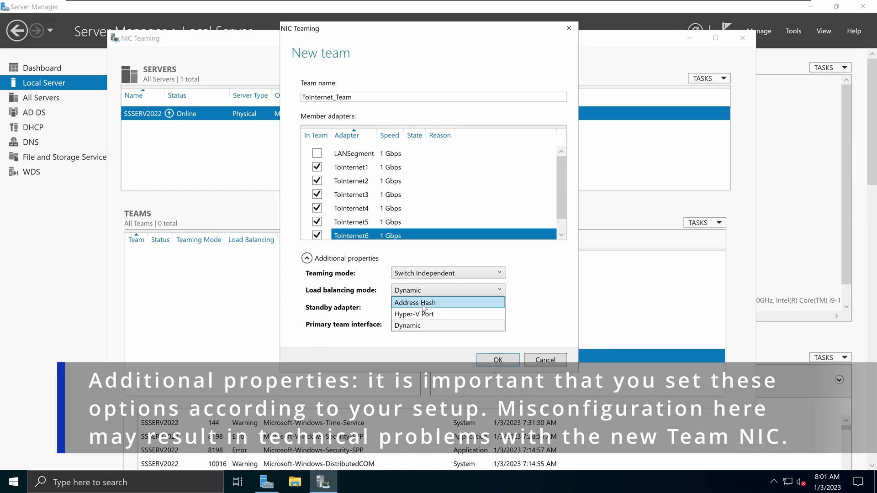
pyautogui.click(423, 303)
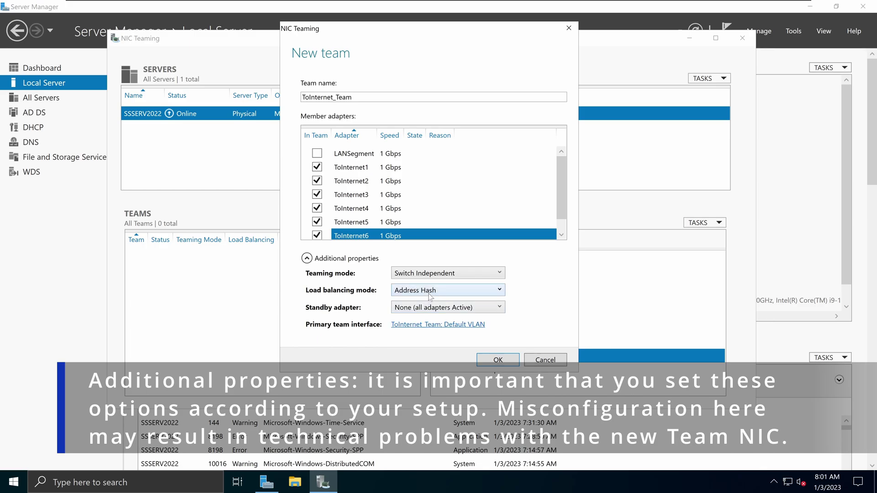
pyautogui.click(431, 293)
pyautogui.click(413, 302)
pyautogui.click(430, 293)
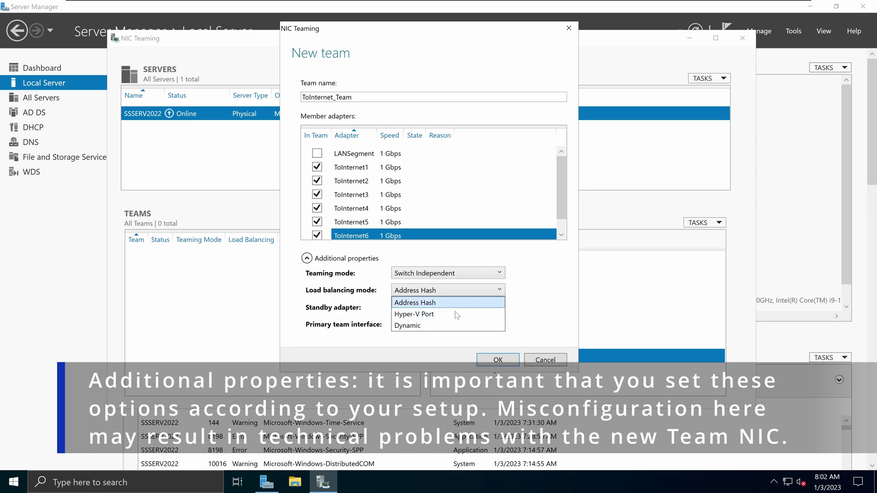
pyautogui.click(424, 325)
pyautogui.click(429, 291)
pyautogui.click(421, 304)
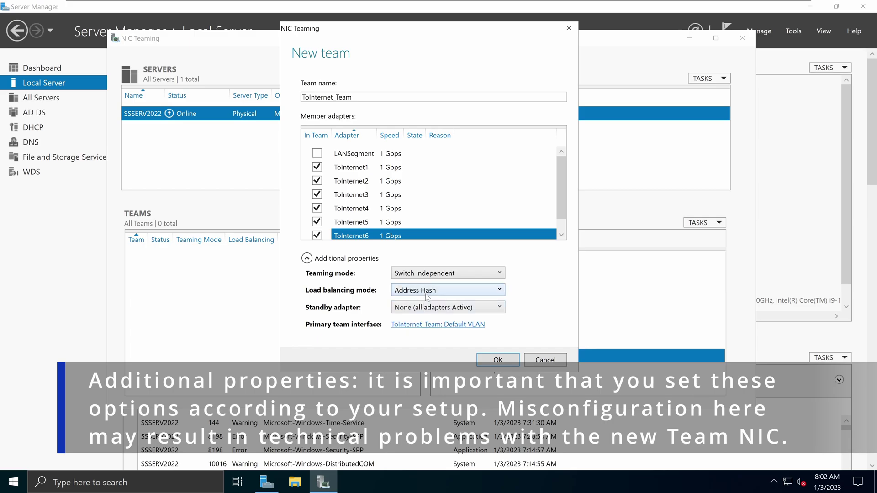
pyautogui.click(425, 291)
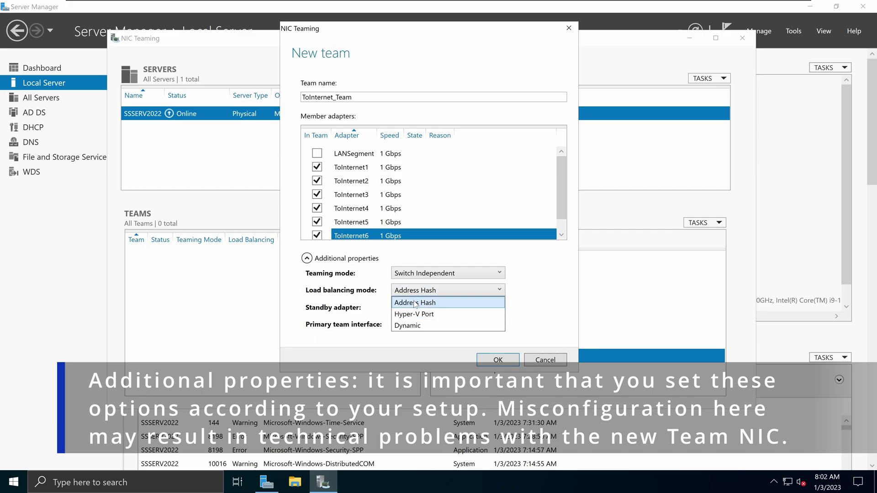
pyautogui.click(413, 302)
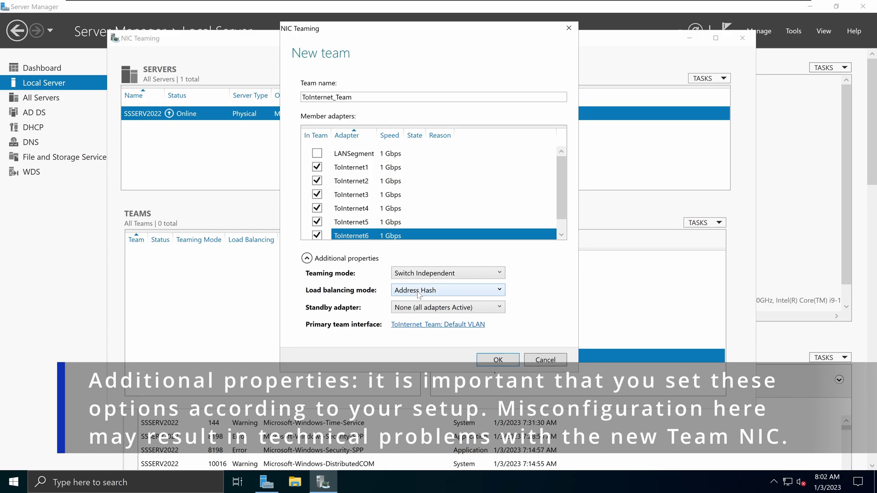
pyautogui.click(418, 293)
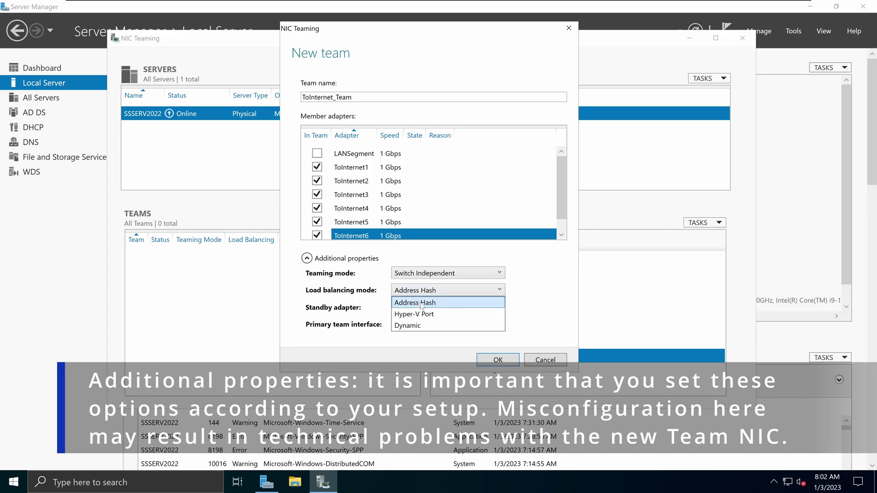
pyautogui.click(421, 304)
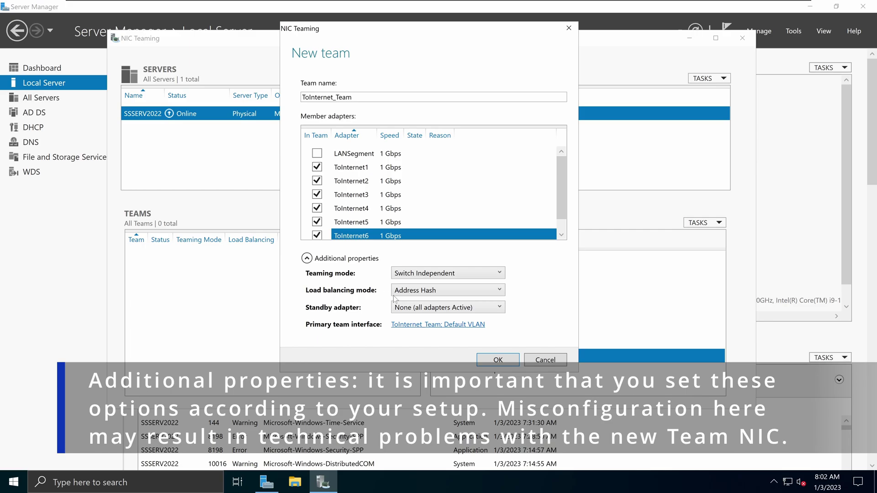
# - Keep Standby adapter at None so all adapters stay active, then open 'ToInternet_Team: Default VLAN'
pyautogui.click(423, 311)
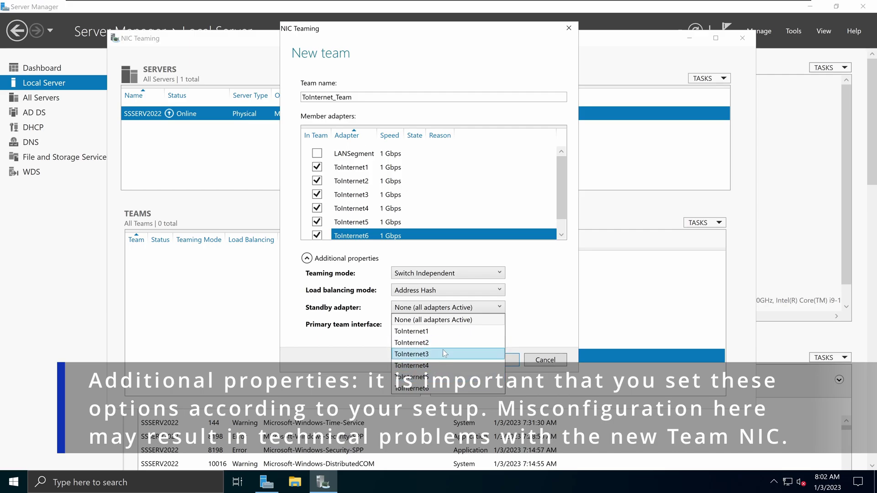
pyautogui.click(425, 323)
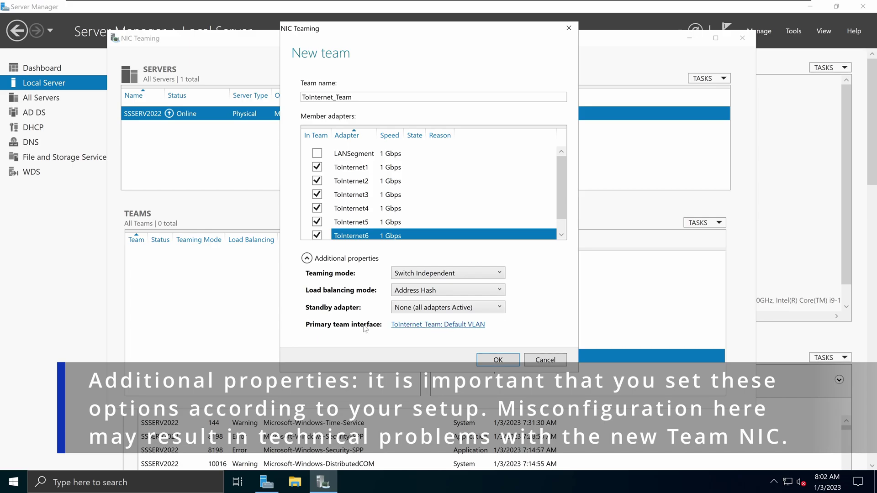
pyautogui.click(448, 326)
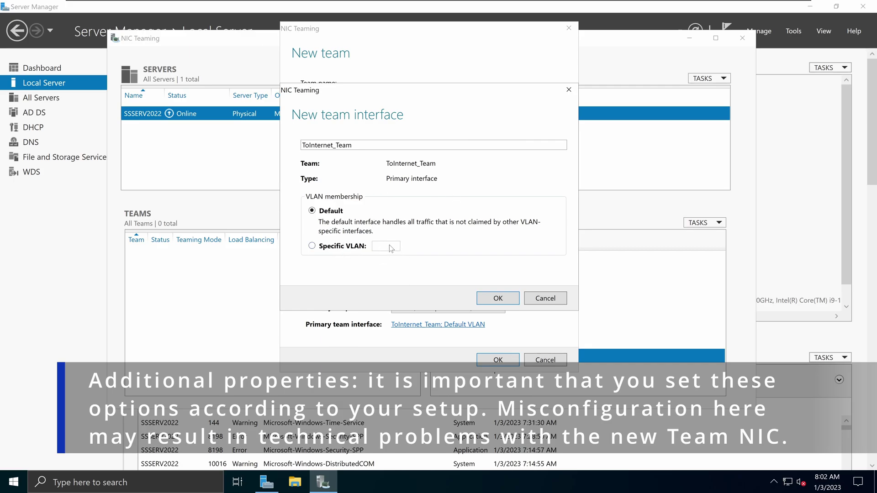
# - Keep the primary team interface on Default VLAN instead of a specific VLAN and confirm
pyautogui.click(342, 246)
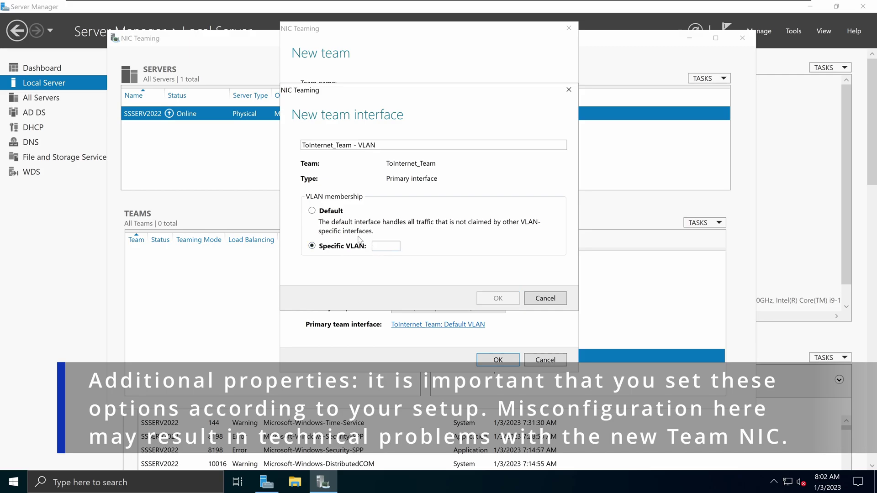
pyautogui.click(338, 213)
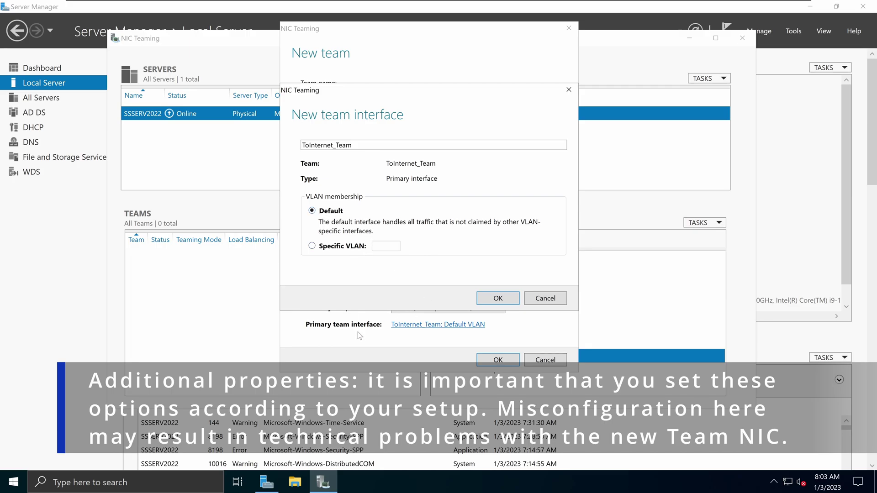
pyautogui.click(504, 300)
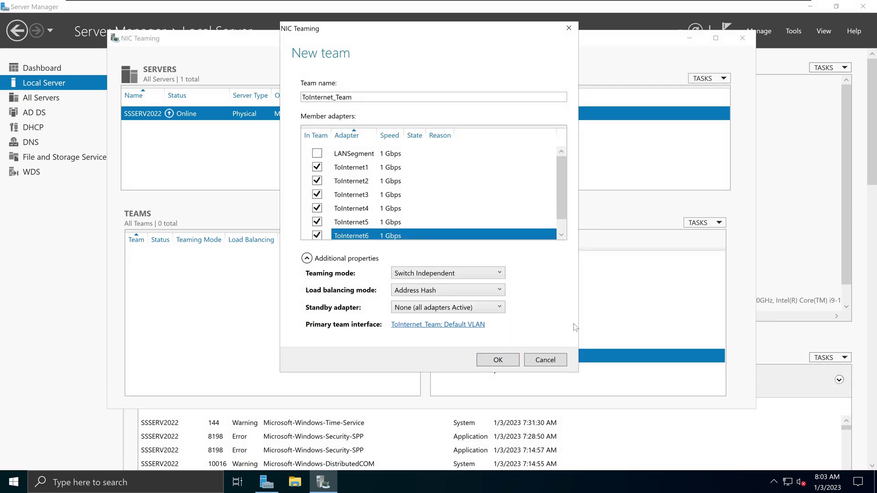
# - Create ToInternet_Team, check each of its six member adapters' states, then return to Local Server
pyautogui.click(511, 359)
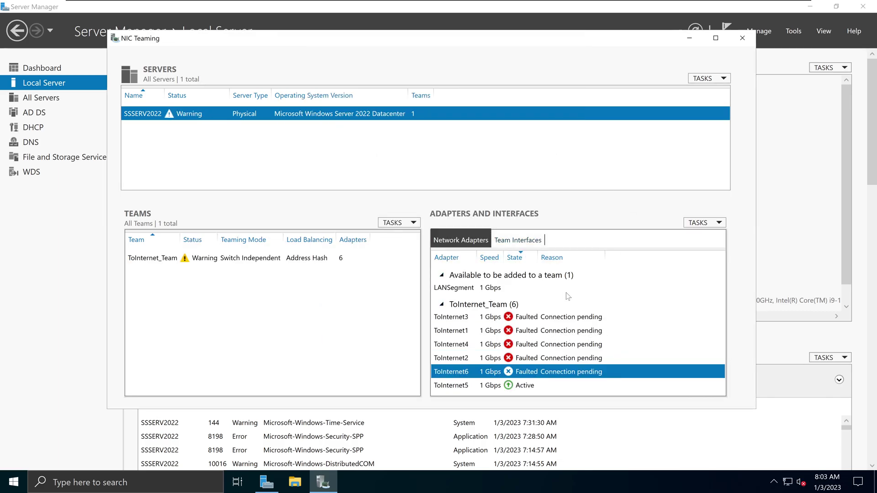
pyautogui.click(229, 260)
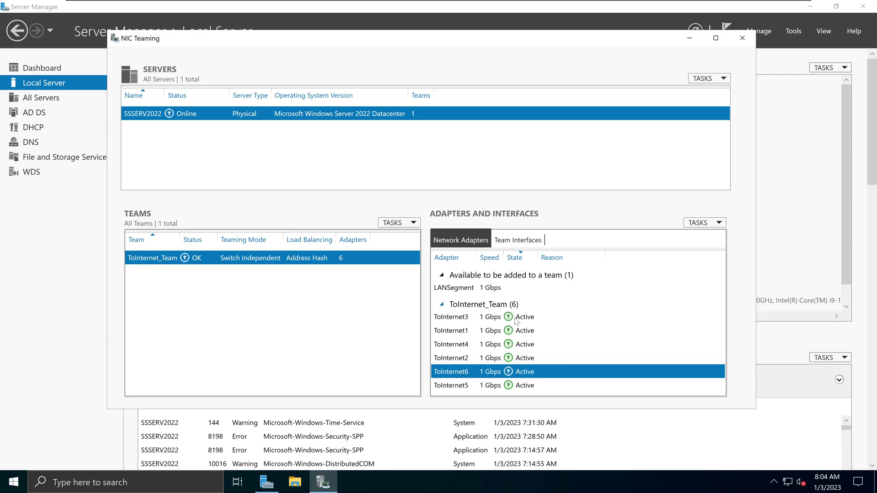
pyautogui.click(492, 356)
pyautogui.click(475, 332)
pyautogui.click(472, 320)
pyautogui.click(469, 335)
pyautogui.click(466, 347)
pyautogui.click(464, 368)
pyautogui.click(459, 385)
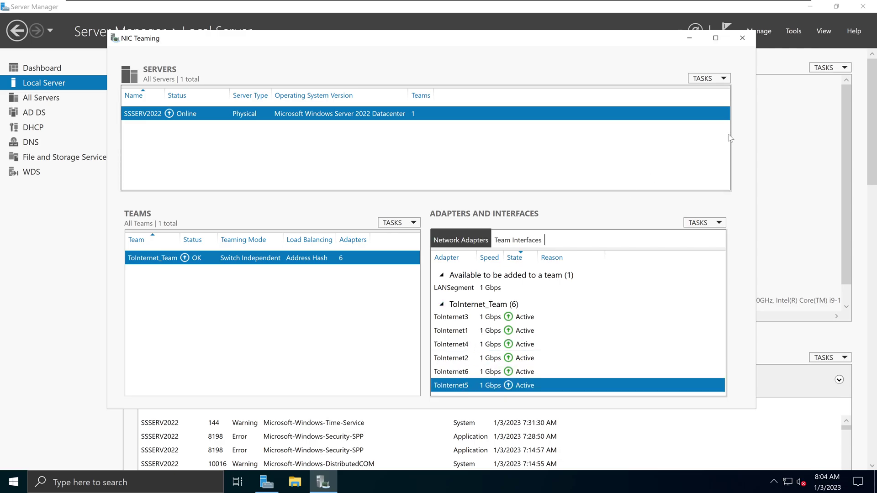
pyautogui.moveTo(634, 37); pyautogui.dragTo(665, 34)
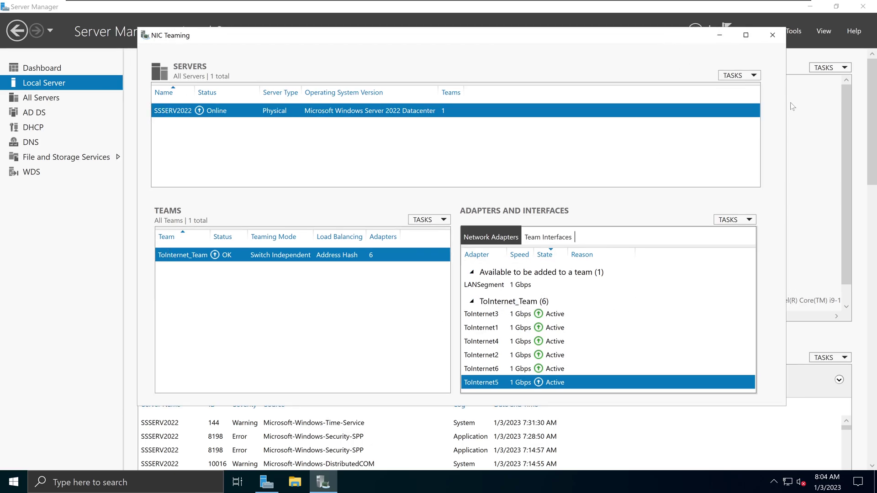
pyautogui.click(61, 12)
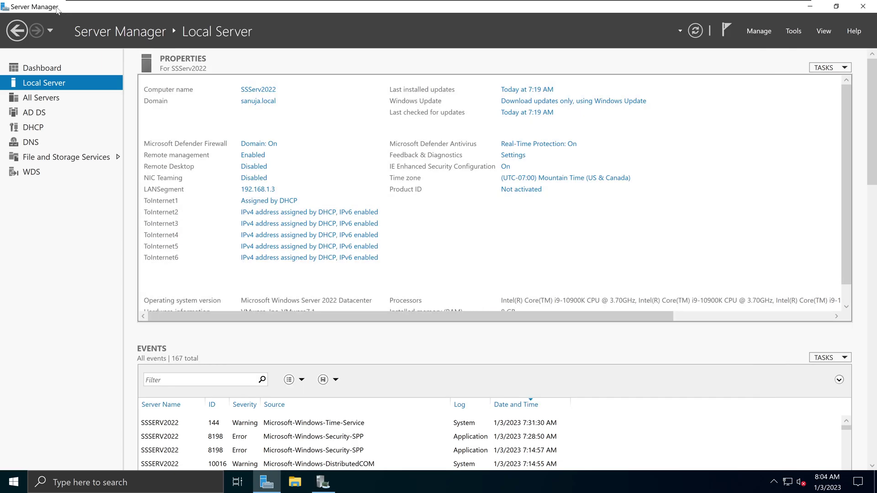
# - Open Network Connections, now listing ToInternet_Team alongside LANSegment and ToInternet1–6
pyautogui.click(265, 192)
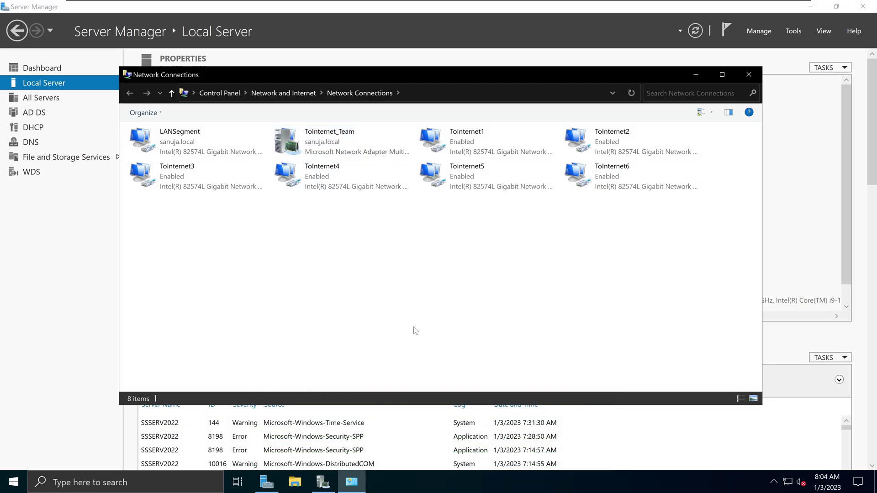
pyautogui.click(323, 482)
pyautogui.click(300, 260)
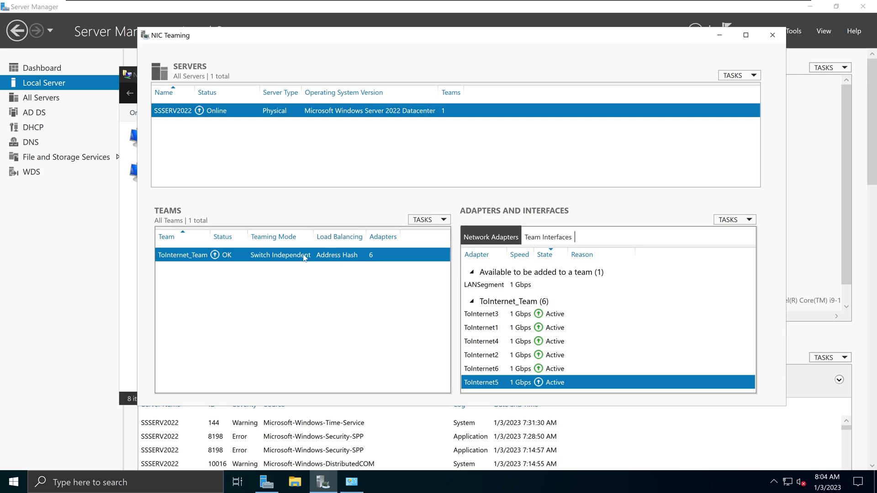
pyautogui.click(126, 276)
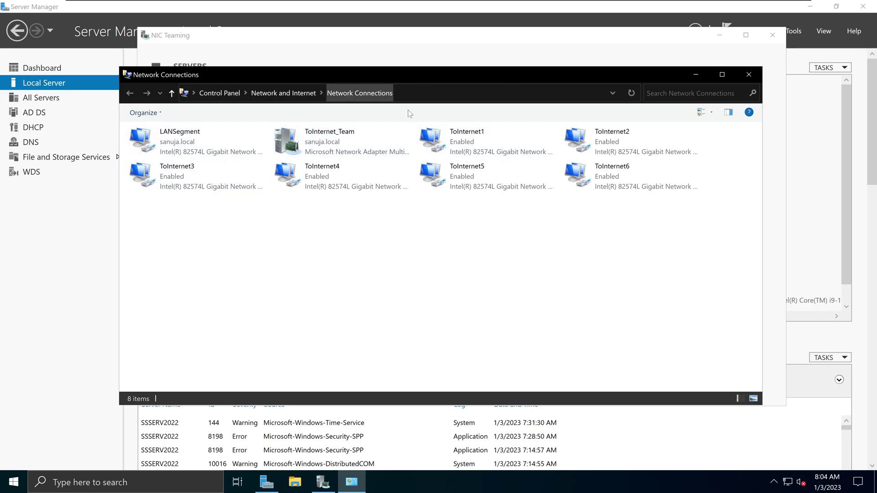
# - Check the status of ToInternet2, ToInternet5 and ToInternet6, then reopen ToInternet_Team's status showing 6.0 Gbps
pyautogui.doubleClick(327, 146)
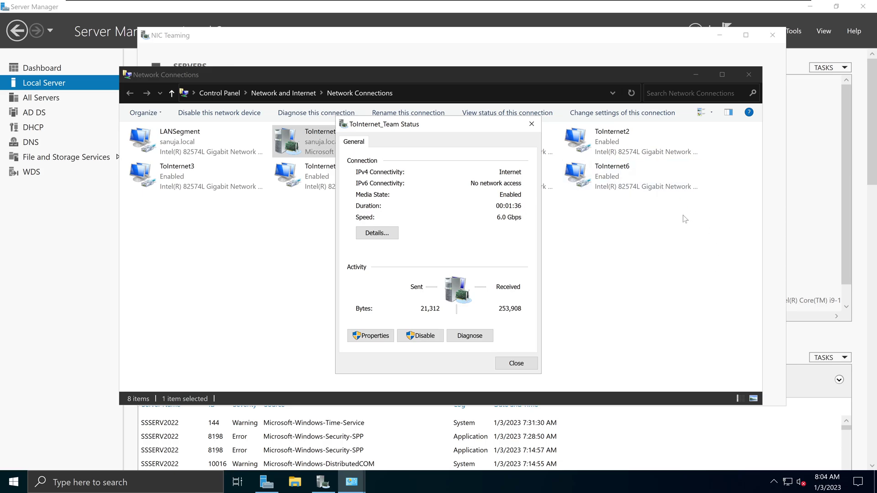
pyautogui.click(531, 125)
pyautogui.doubleClick(604, 146)
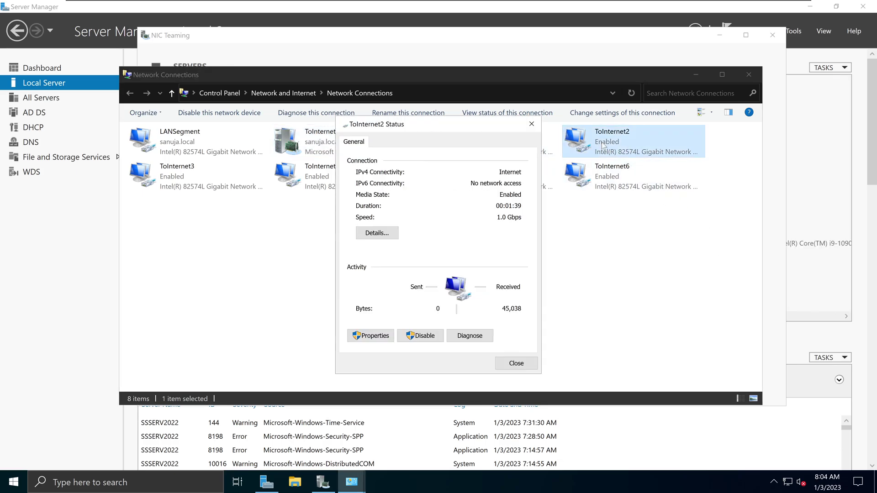
pyautogui.click(532, 124)
pyautogui.doubleClick(520, 172)
pyautogui.click(531, 124)
pyautogui.doubleClick(626, 187)
pyautogui.click(530, 125)
pyautogui.doubleClick(331, 141)
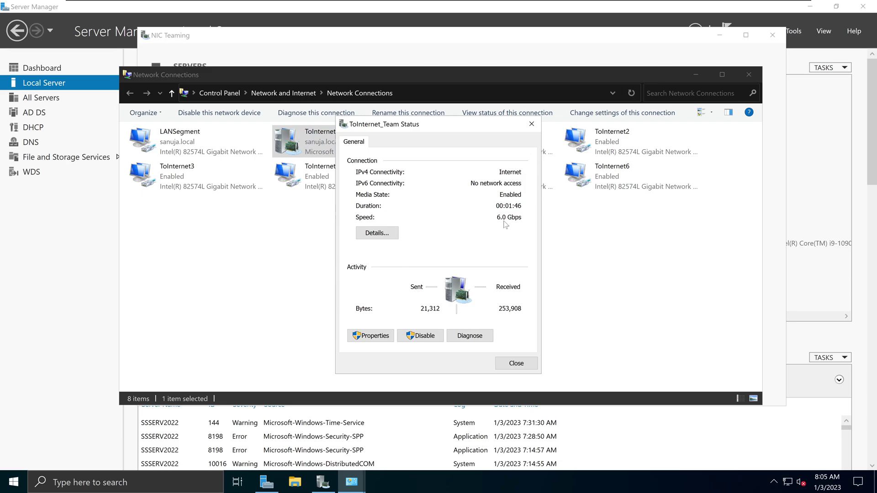
# - Minimize Network Connections and place the team Status dialog beside the NIC Teaming console
pyautogui.click(696, 76)
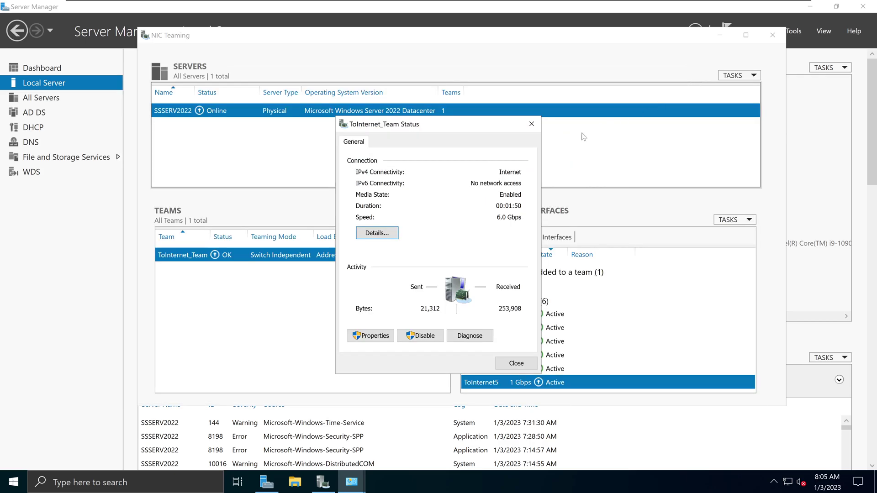
pyautogui.moveTo(473, 131); pyautogui.dragTo(762, 115)
pyautogui.moveTo(577, 38); pyautogui.dragTo(482, 40)
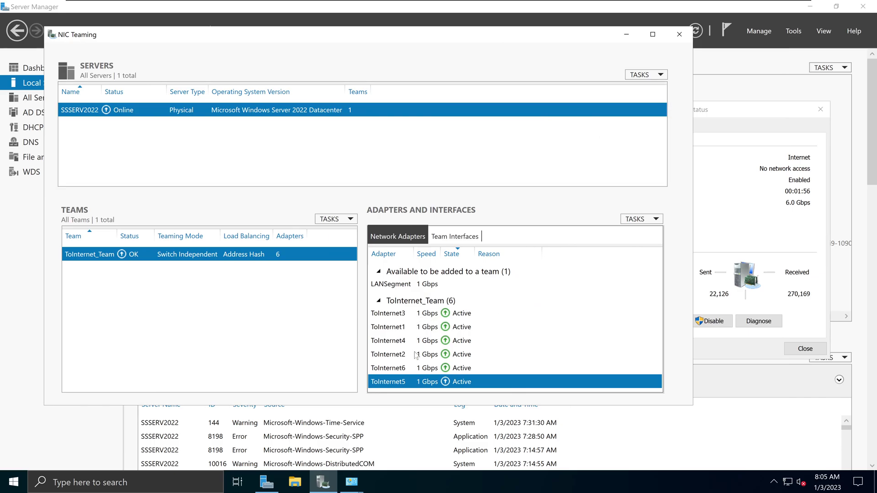
pyautogui.moveTo(747, 112); pyautogui.dragTo(773, 112)
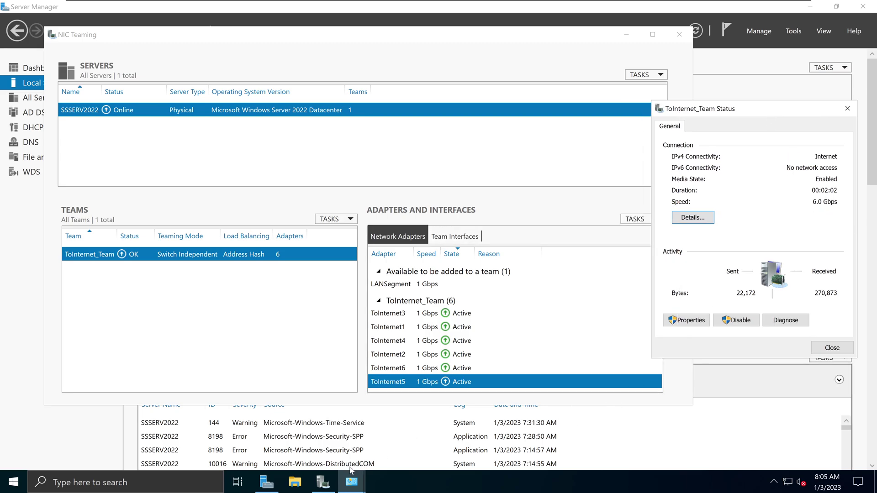
# - Restore Network Connections as a narrow vertical list on the left of the screen
pyautogui.moveTo(327, 482)
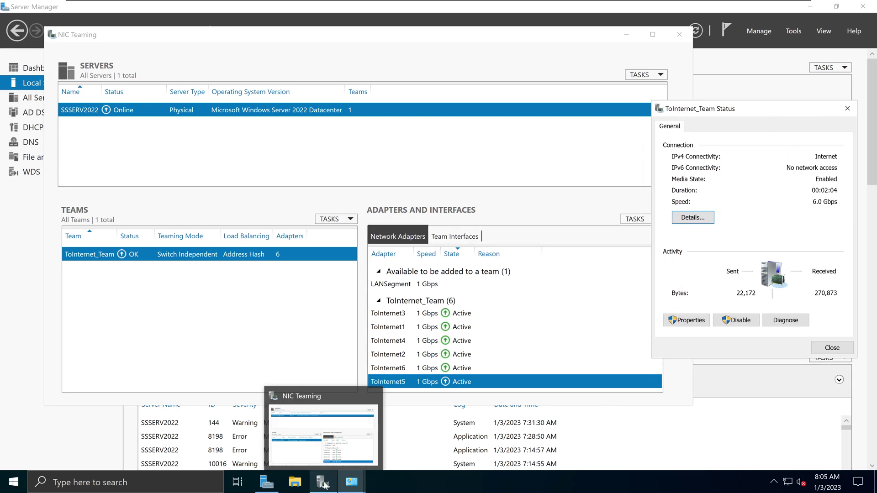
pyautogui.moveTo(354, 483)
pyautogui.click(354, 453)
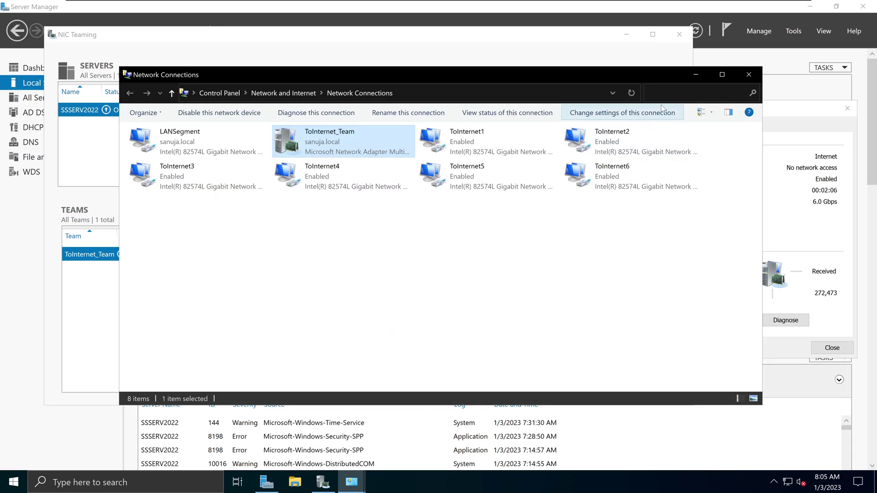
pyautogui.moveTo(763, 176); pyautogui.dragTo(392, 176)
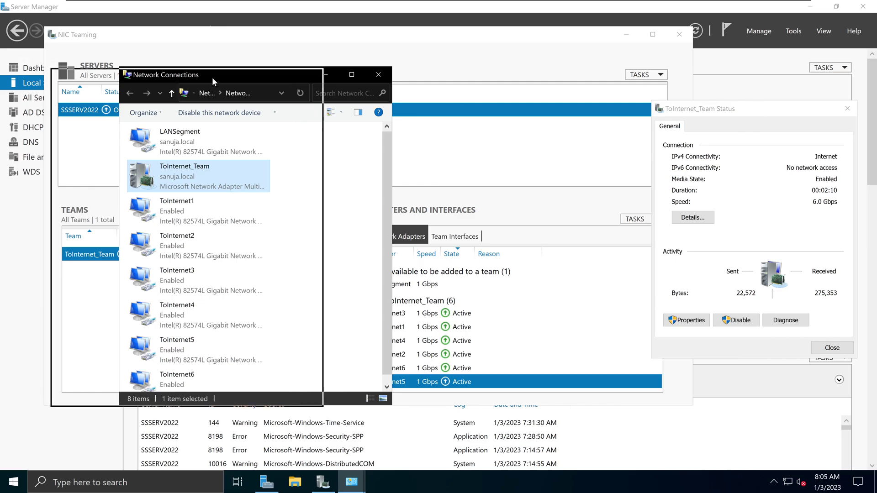
pyautogui.moveTo(213, 77); pyautogui.dragTo(138, 83)
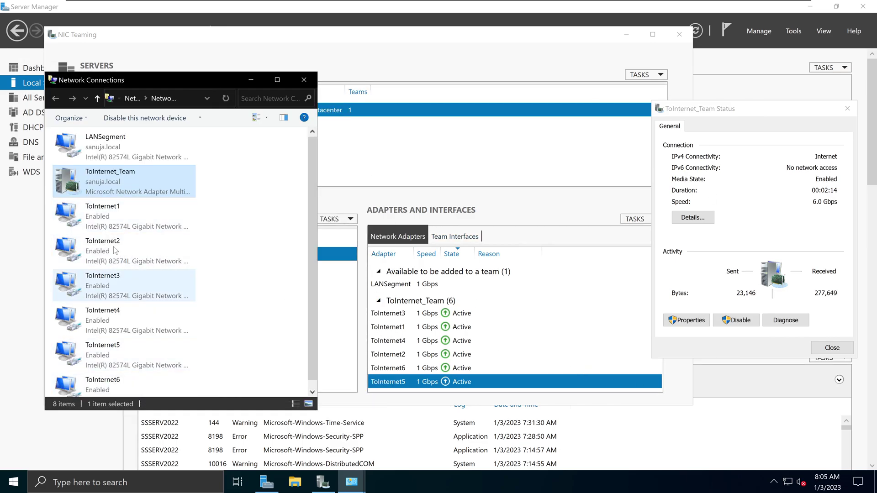
# - Disable the ToInternet3 adapter to simulate a failure, dropping the team to 5.0 Gbps
pyautogui.click(121, 293)
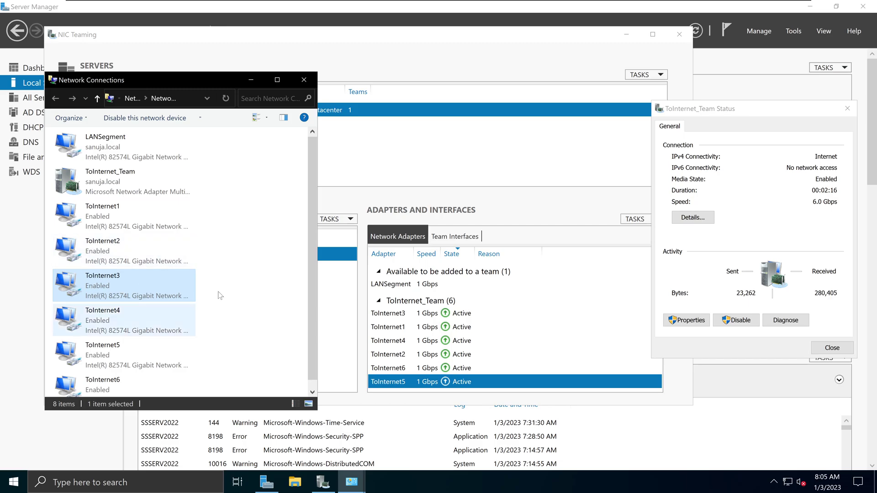
pyautogui.rightClick(135, 284)
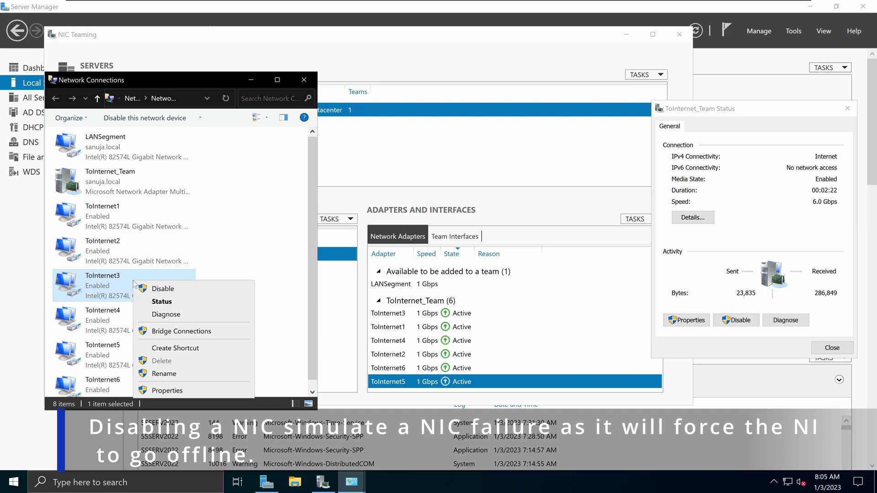
pyautogui.click(165, 289)
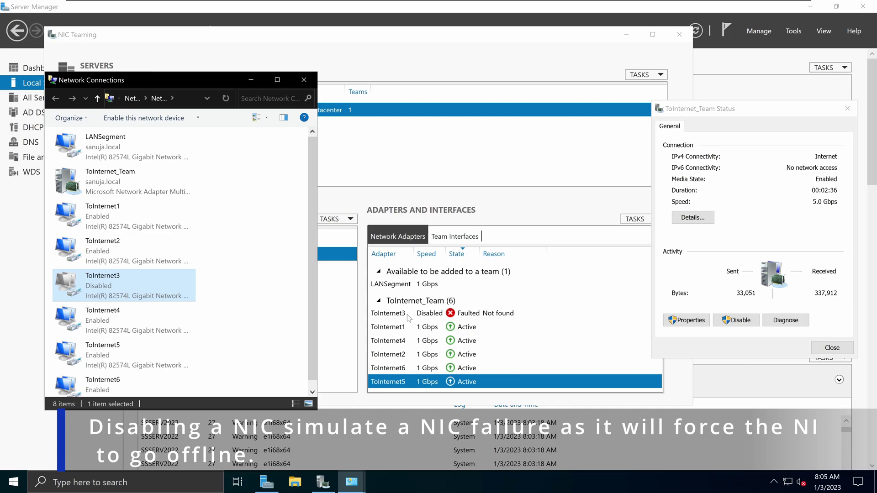
# - Disable ToInternet4 as a second failure, leaving the team at 4.0 Gbps
pyautogui.rightClick(114, 326)
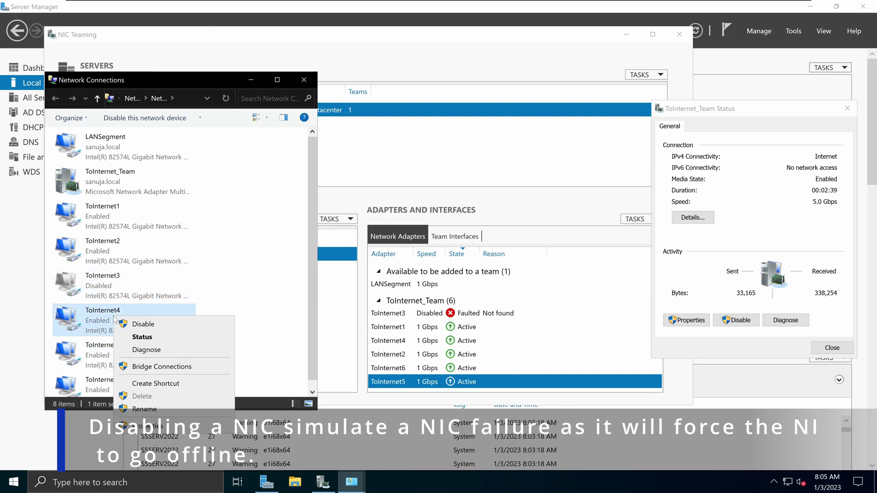
pyautogui.click(137, 324)
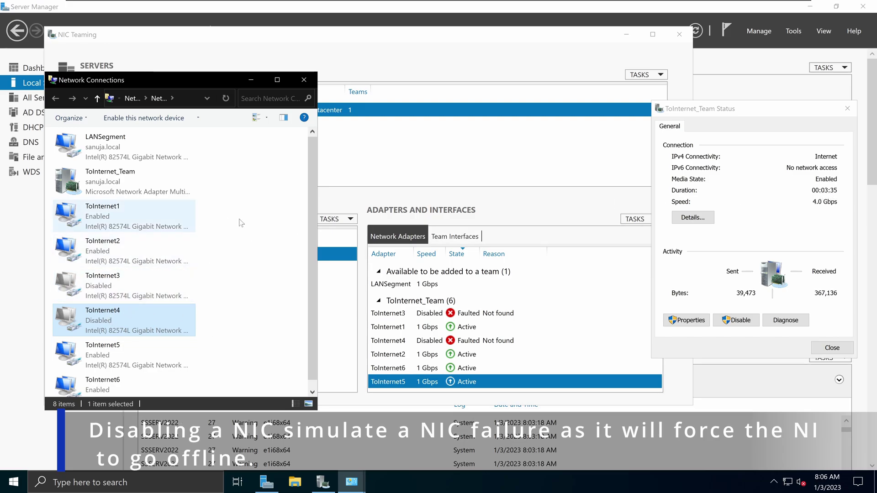
# - Re-enable the ToInternet3 and ToInternet4 adapters
pyautogui.rightClick(135, 289)
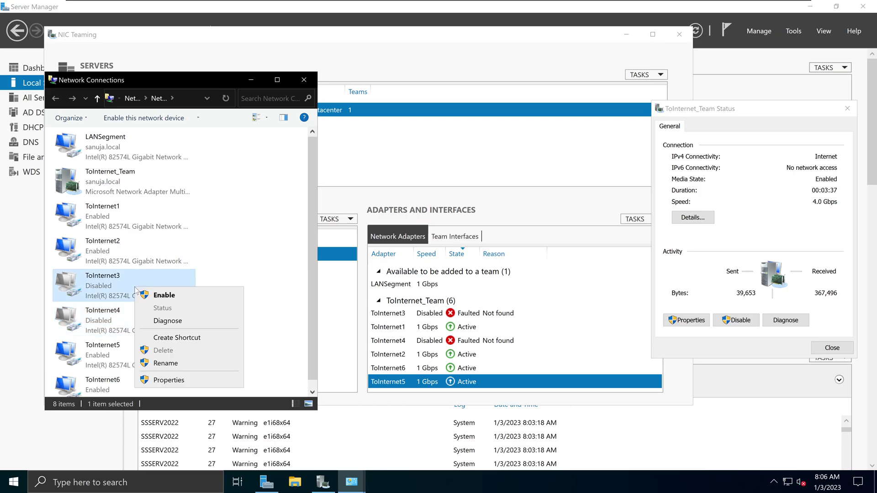
pyautogui.click(159, 296)
pyautogui.rightClick(134, 311)
pyautogui.click(163, 316)
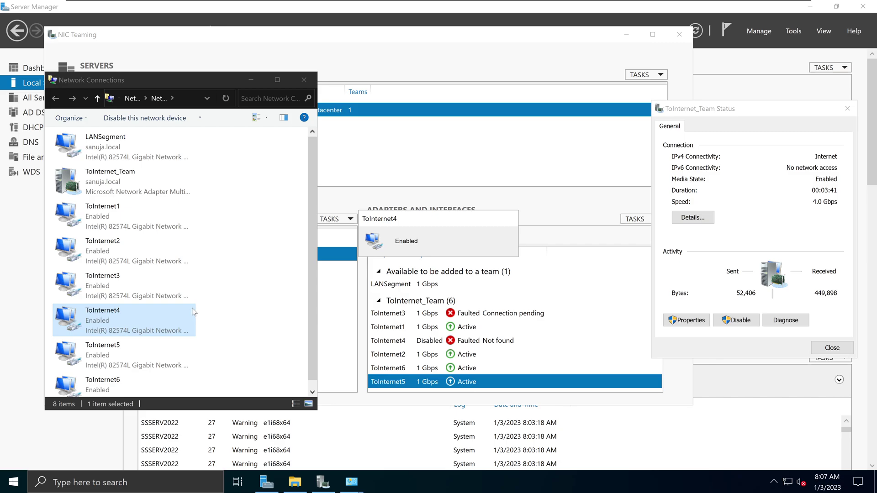
# - Confirm in NIC Teaming and the team Status dialog that all six adapters are Active at 6.0 Gbps
pyautogui.click(818, 208)
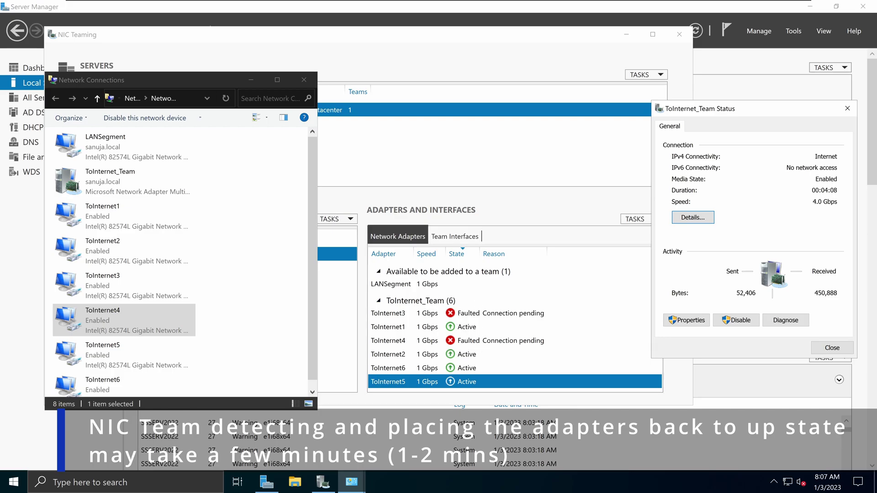
pyautogui.click(484, 343)
pyautogui.click(490, 317)
pyautogui.click(478, 327)
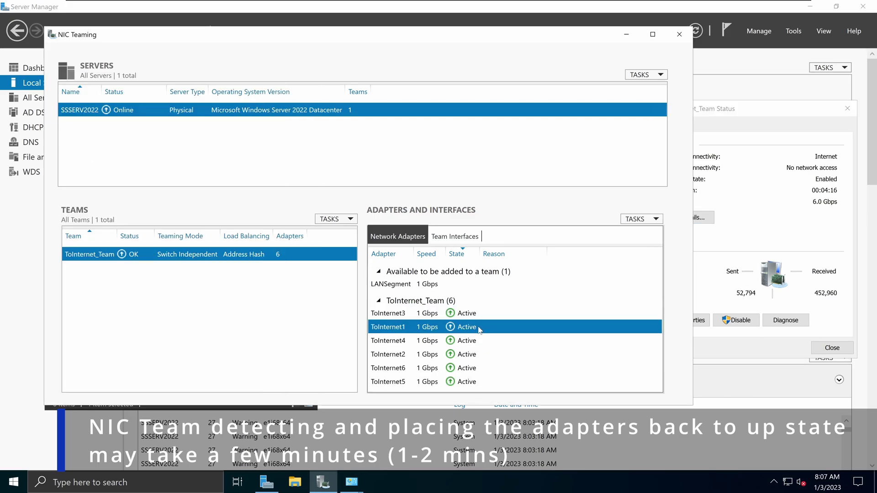
pyautogui.click(262, 408)
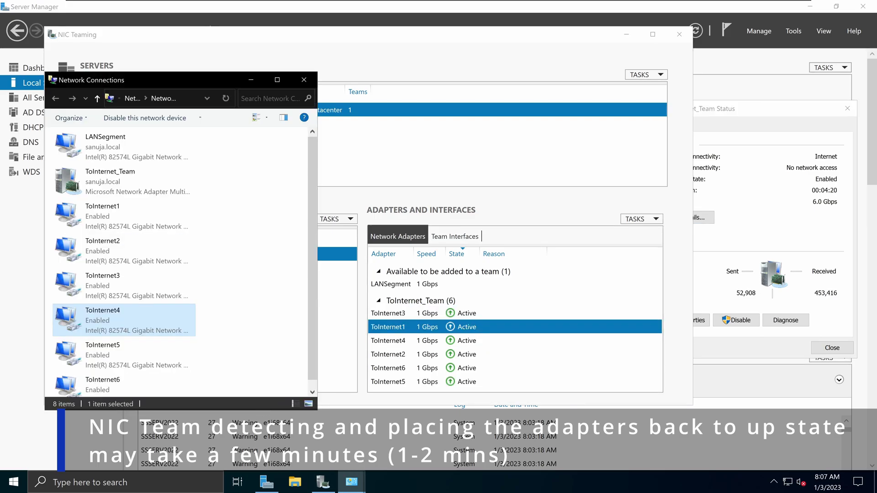
pyautogui.click(813, 219)
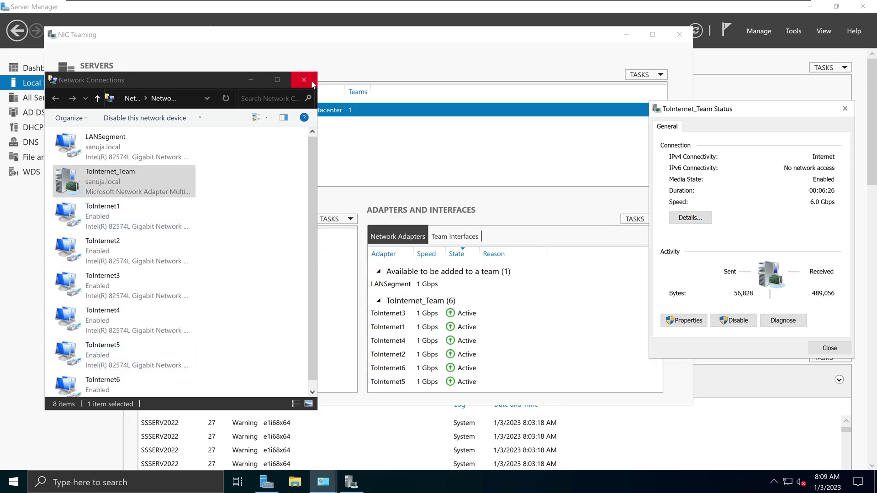
# - Close the network windows, then reopen NIC Teaming from Local Server to confirm the team and close it
pyautogui.click(312, 85)
pyautogui.click(844, 107)
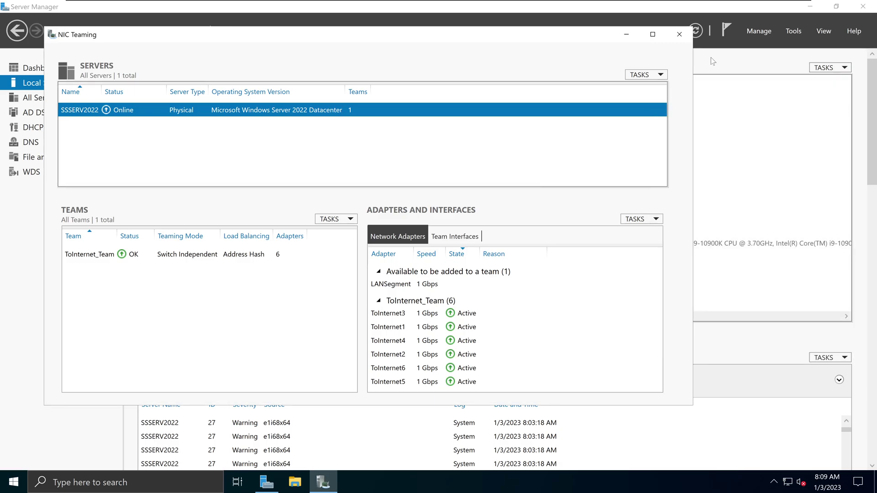
pyautogui.click(679, 33)
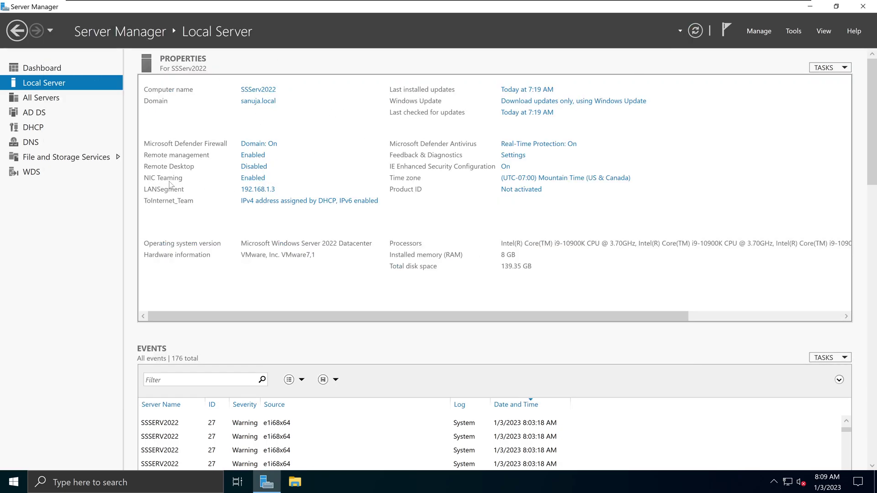
pyautogui.click(257, 179)
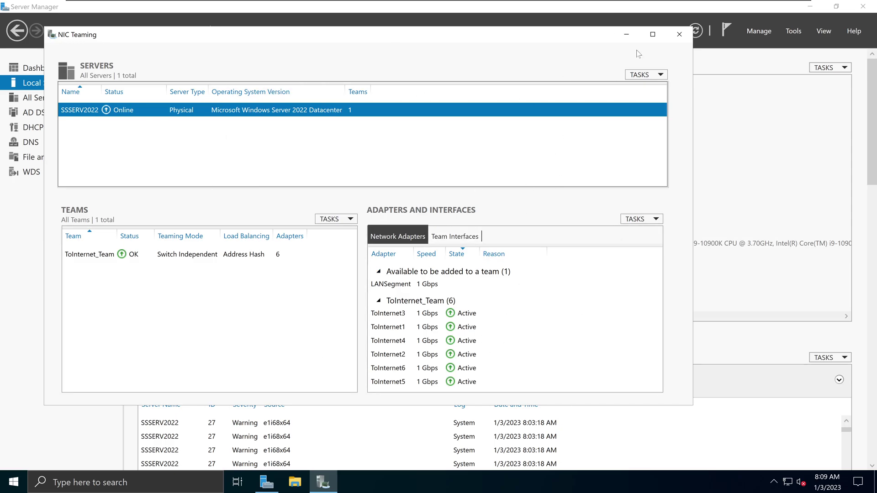
pyautogui.click(679, 34)
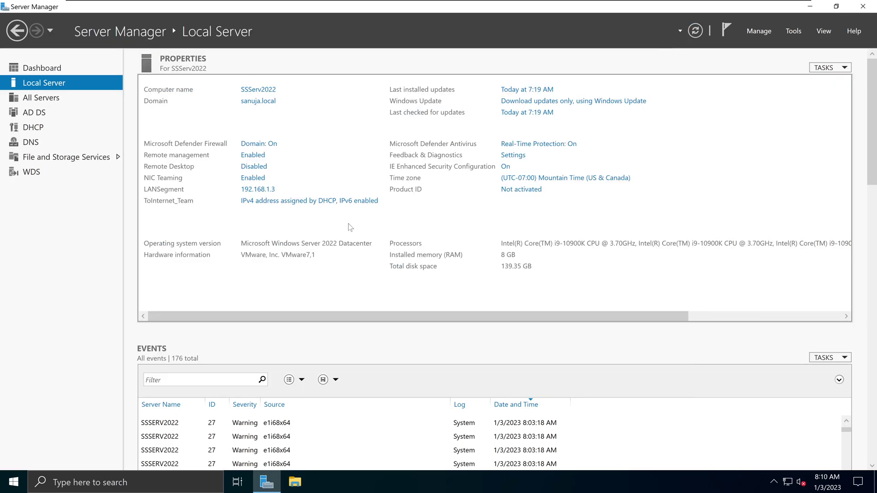